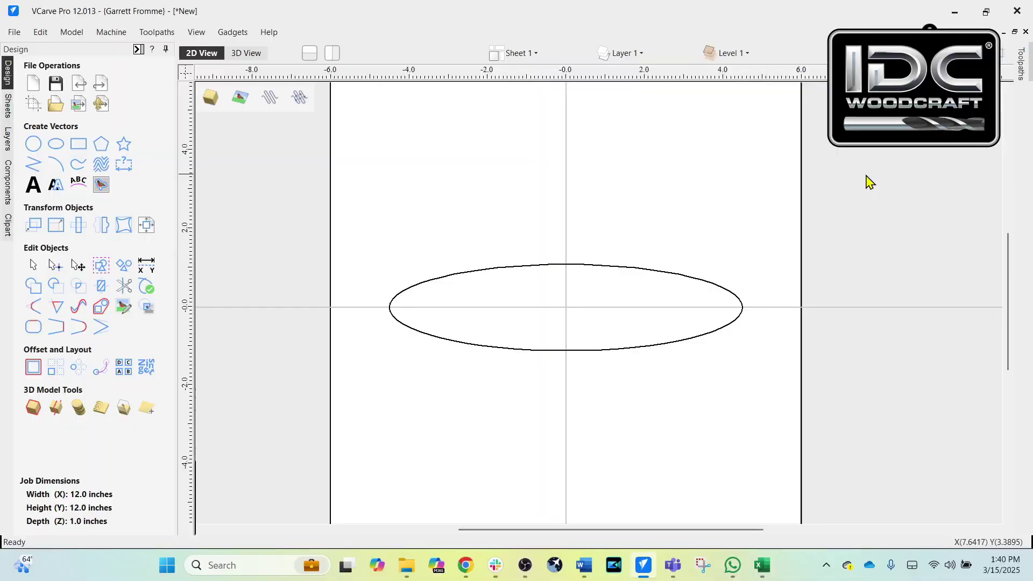
Select the ellipse and open its rotation settings, then close them without rotating.
{"action": "scroll", "coordinate": [652, 249], "scroll_direction": "down", "scroll_amount": 2}
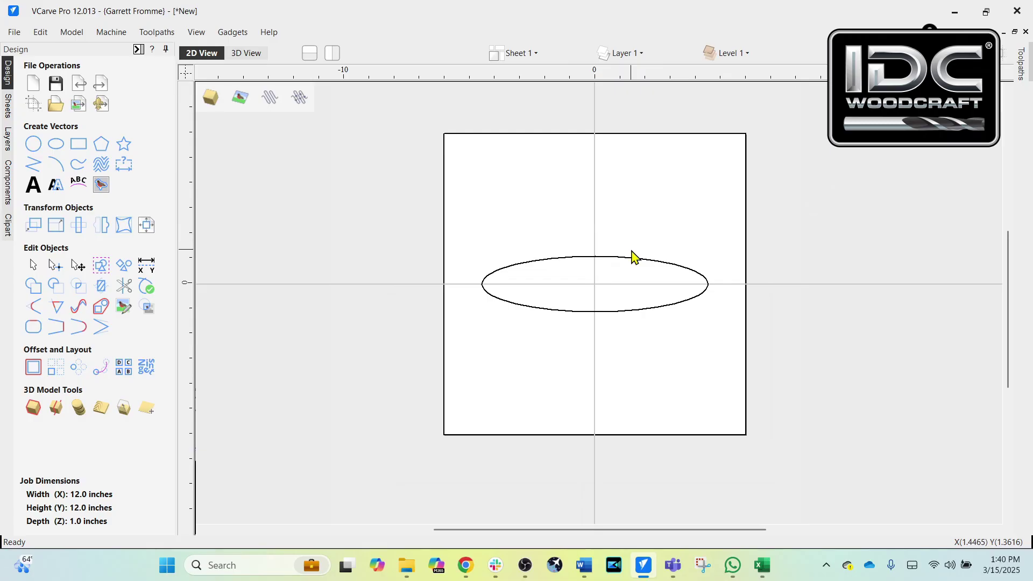
{"action": "key", "text": "r"}
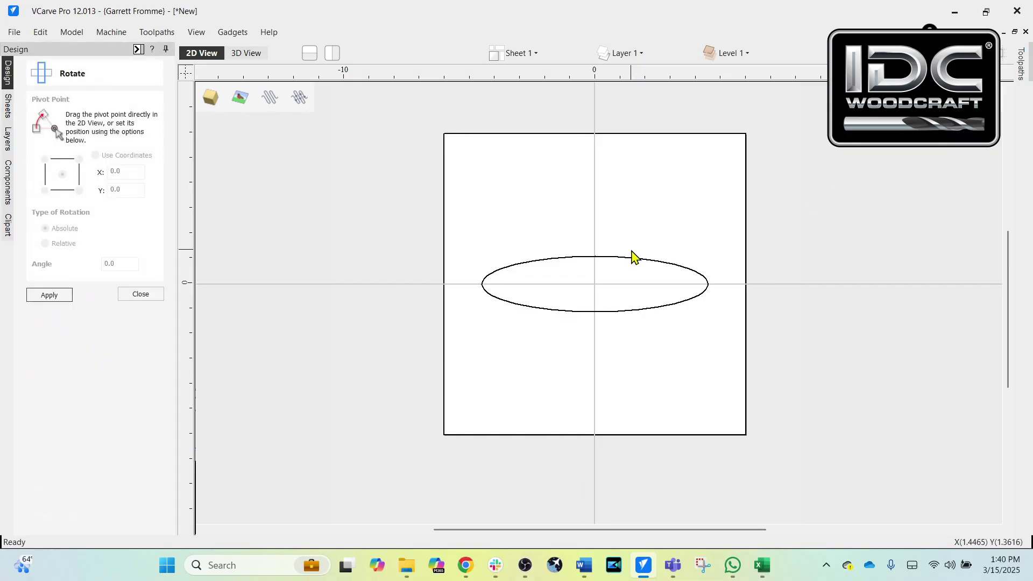
{"action": "left_click", "coordinate": [583, 257]}
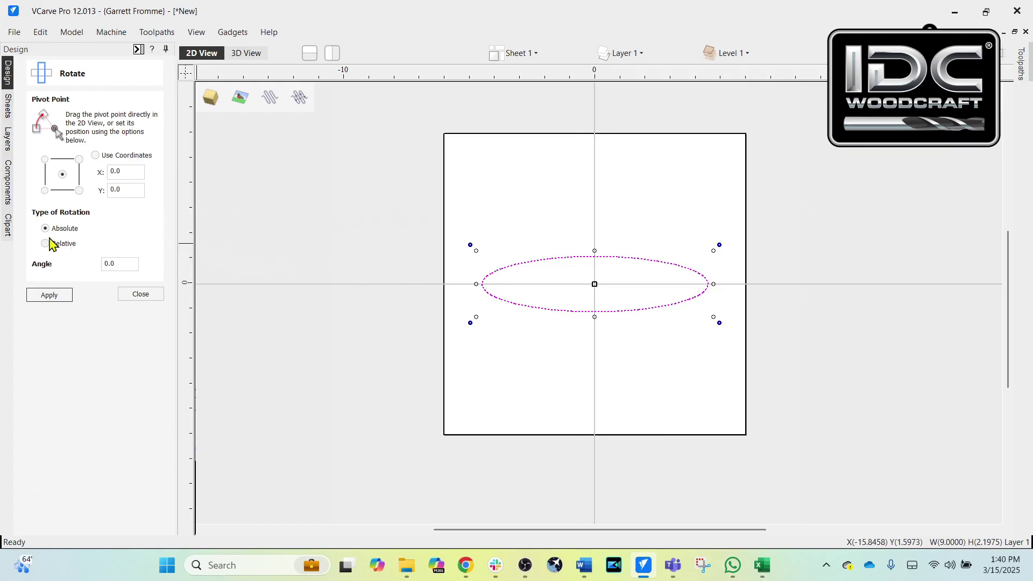
{"action": "left_click_drag", "start_coordinate": [122, 261], "coordinate": [91, 264]}
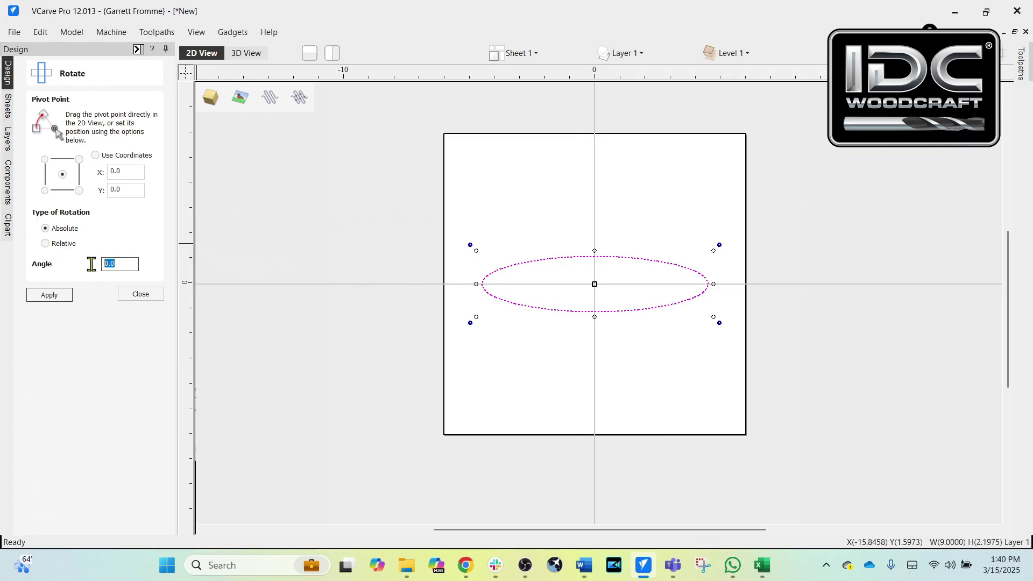
{"action": "left_click", "coordinate": [142, 295]}
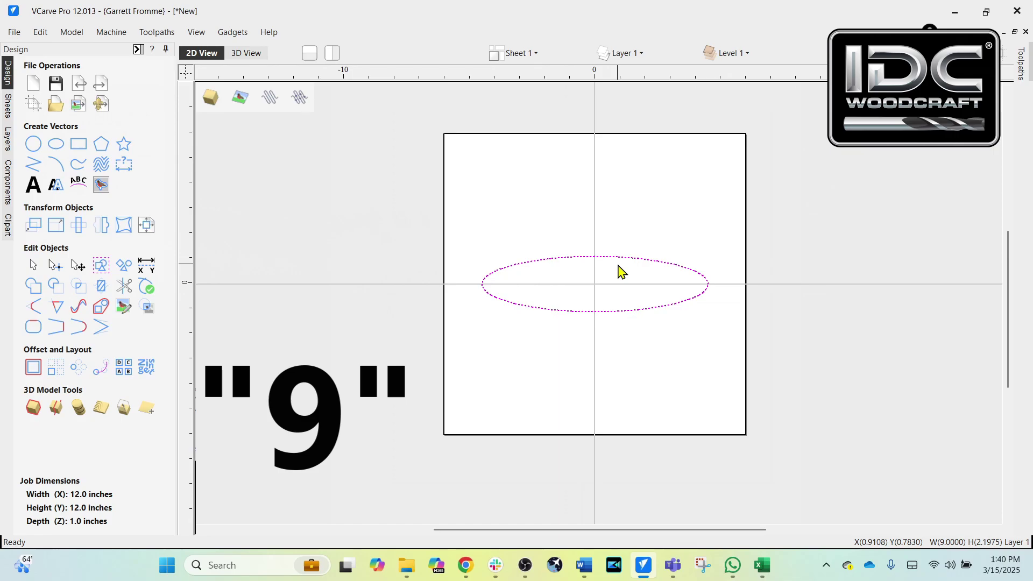
Rotate the ellipse to vertical with two 45° rotations about its centre.
{"action": "key", "text": "r"}
{"action": "key", "text": "4"}
{"action": "key", "text": "5"}
{"action": "key", "text": "Return"}
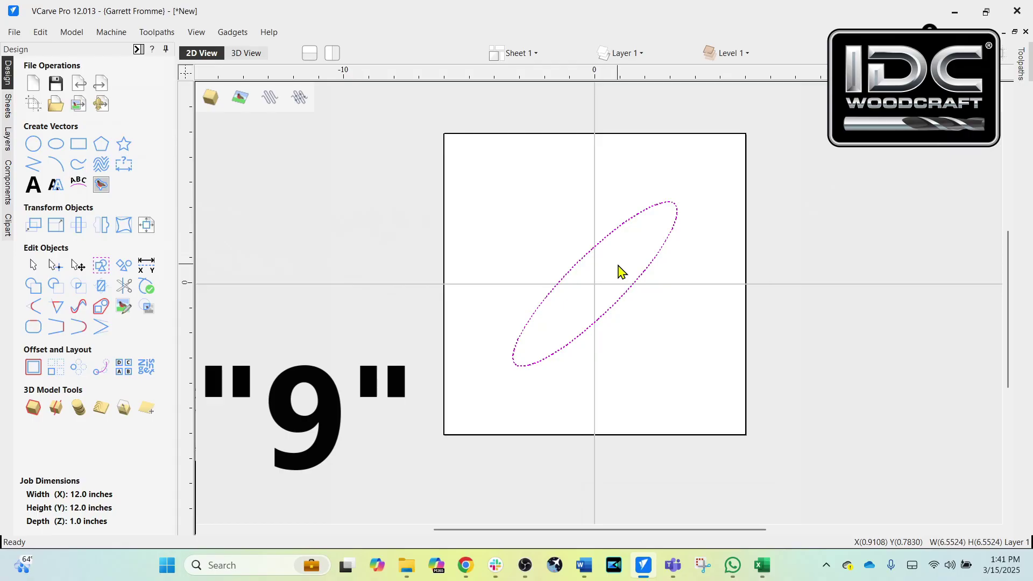
{"action": "key", "text": "r"}
{"action": "key", "text": "4"}
{"action": "key", "text": "5"}
{"action": "key", "text": "Return"}
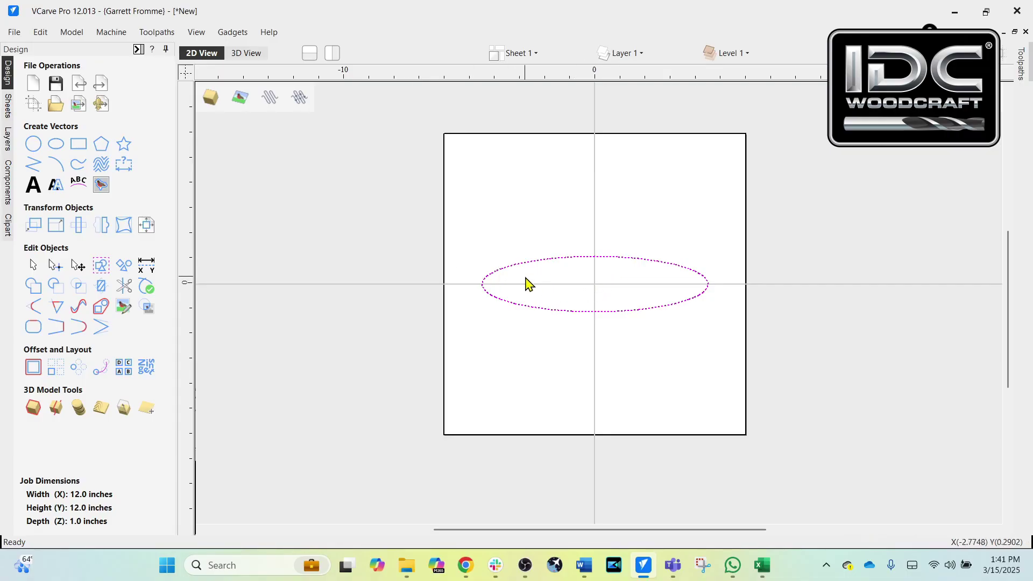
Change the job size to 12 inches wide by 24 inches tall.
{"action": "scroll", "coordinate": [410, 284], "scroll_direction": "down", "scroll_amount": 2}
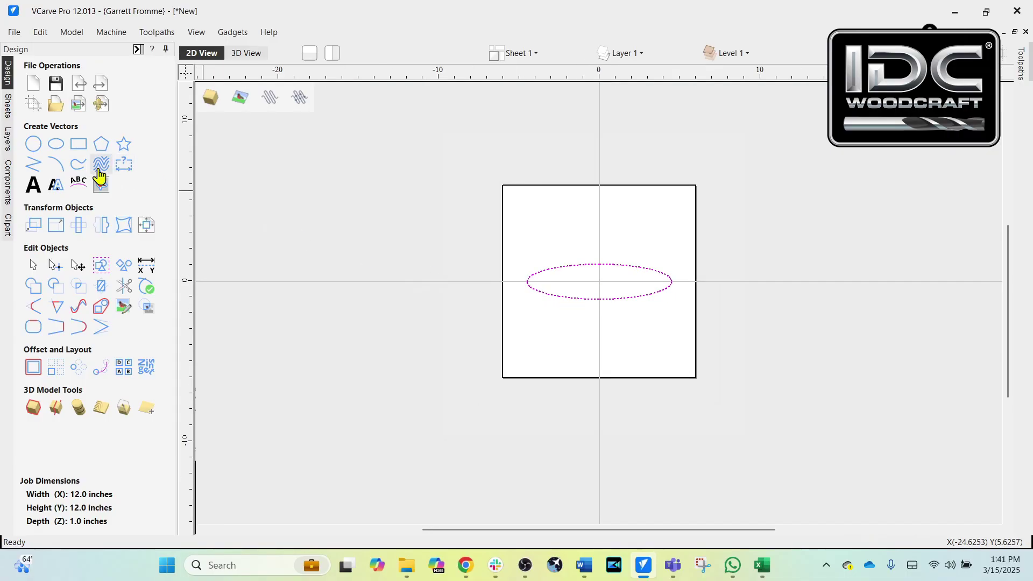
{"action": "left_click", "coordinate": [32, 105]}
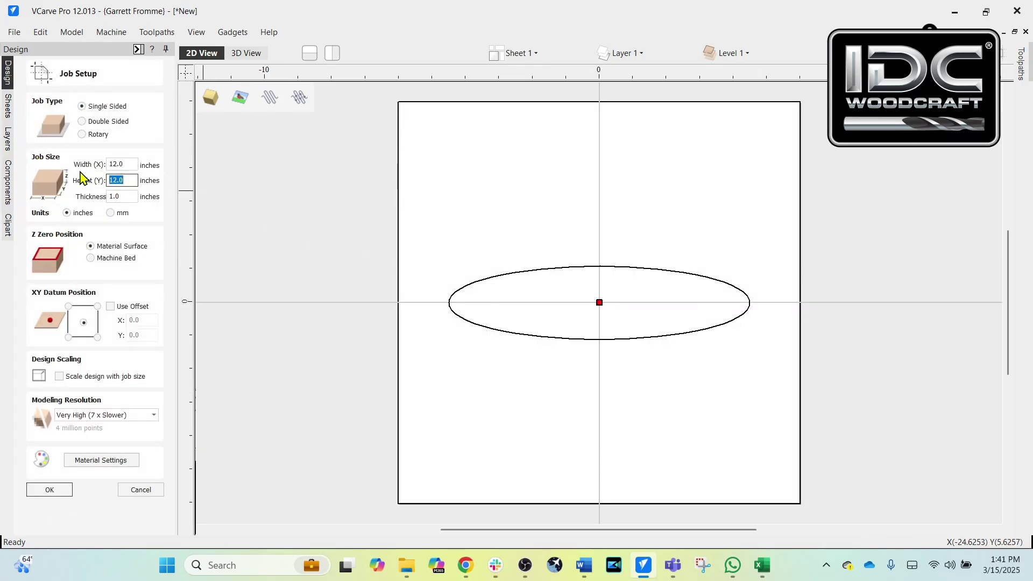
{"action": "left_click", "coordinate": [39, 491]}
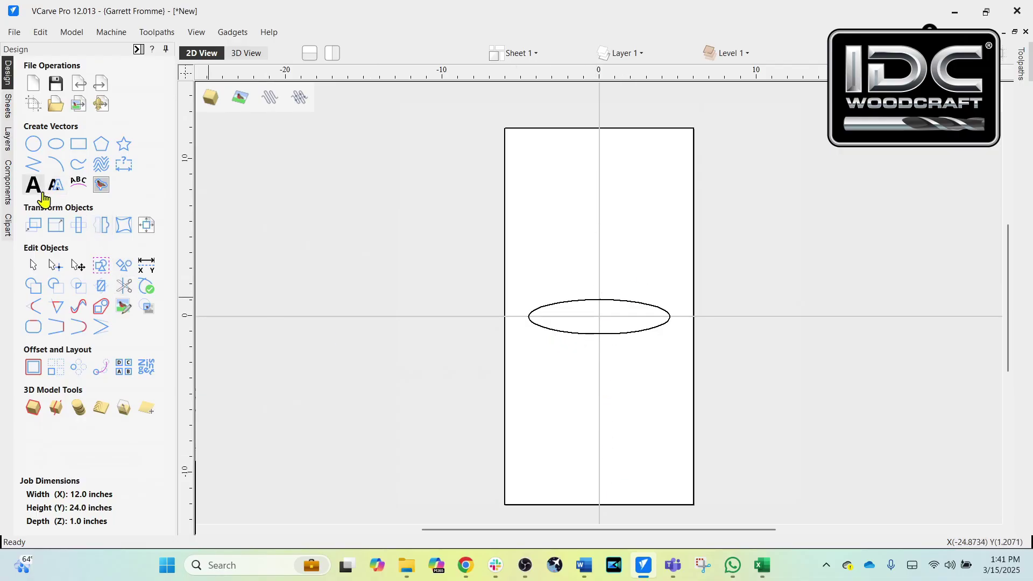
Create text reading 'IDC Woodcraft' on the first line and 'SUBSCRIBE' on the second.
{"action": "left_click", "coordinate": [32, 188]}
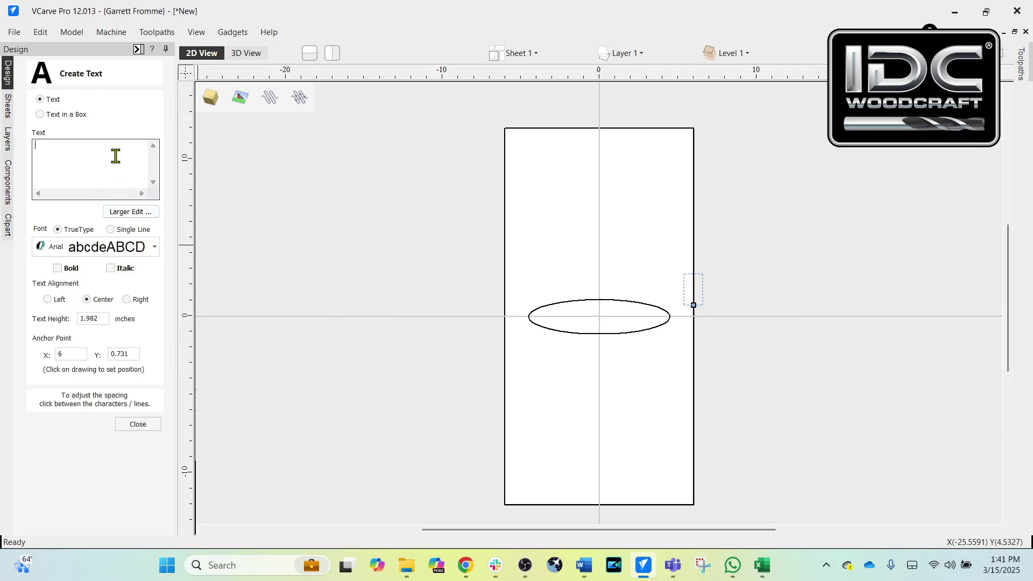
{"action": "type", "text": "IDC W"}
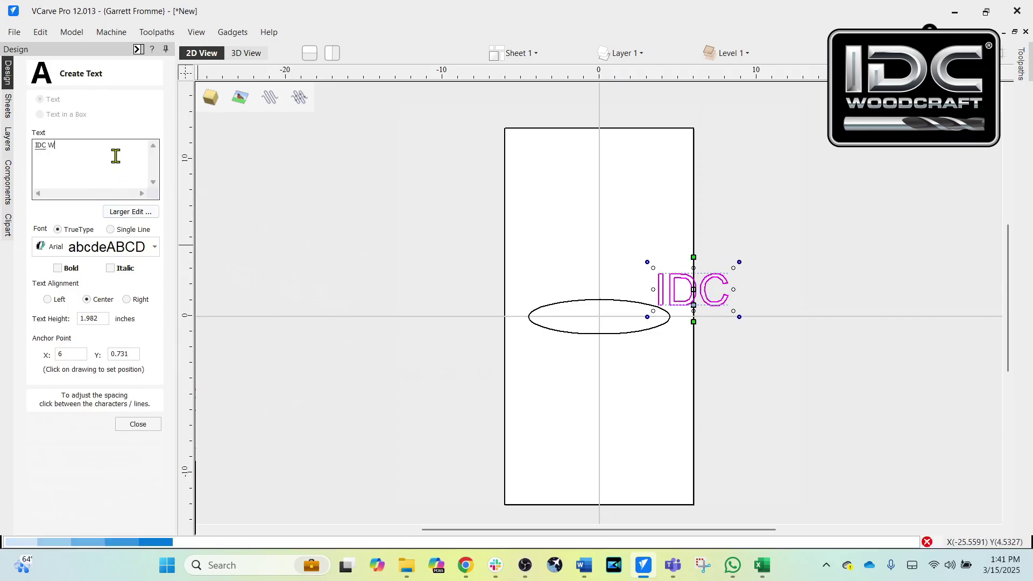
{"action": "type", "text": "oodcr"}
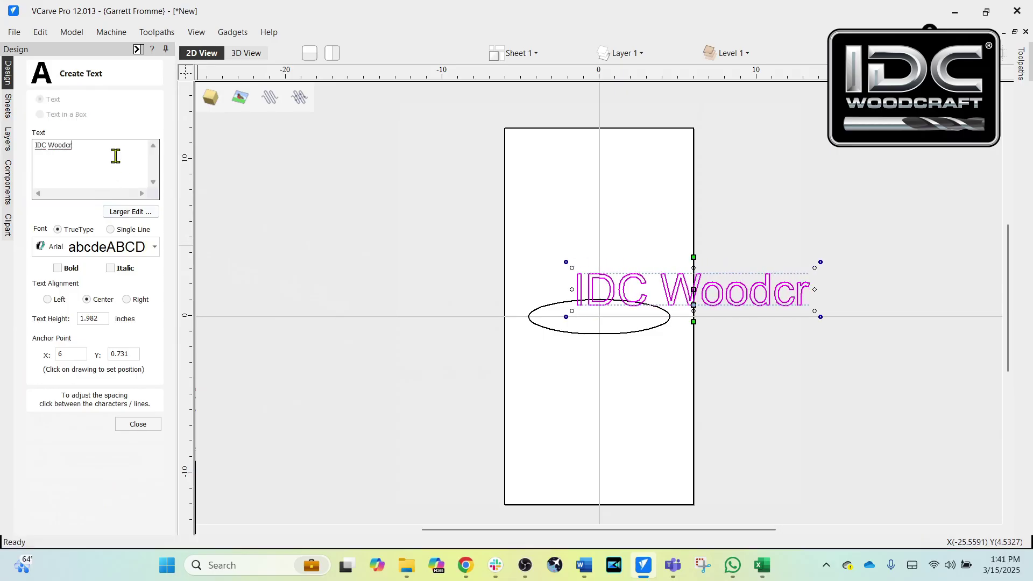
{"action": "type", "text": "aft"}
{"action": "key", "text": "Return"}
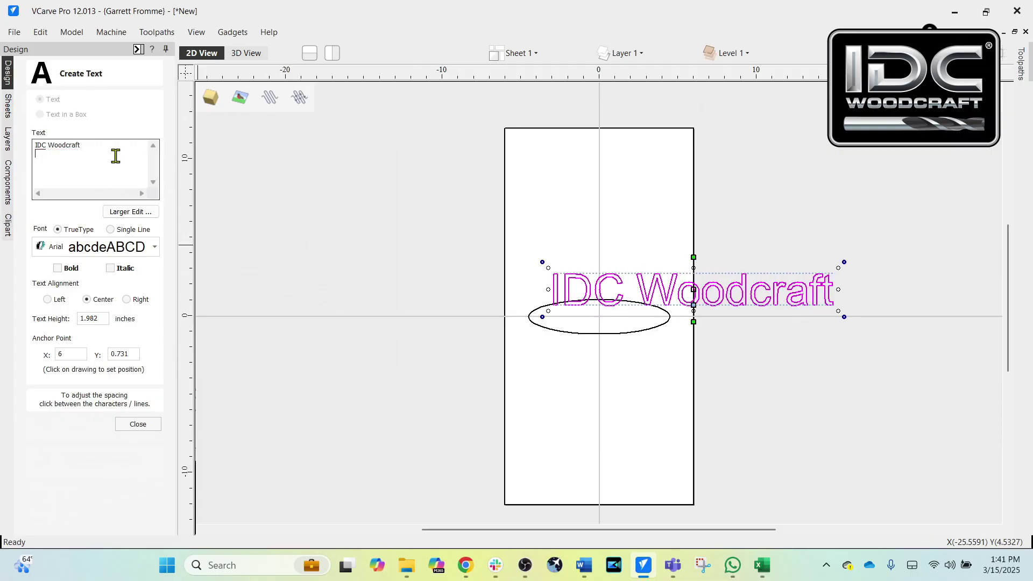
{"action": "type", "text": "SUBSCRI"}
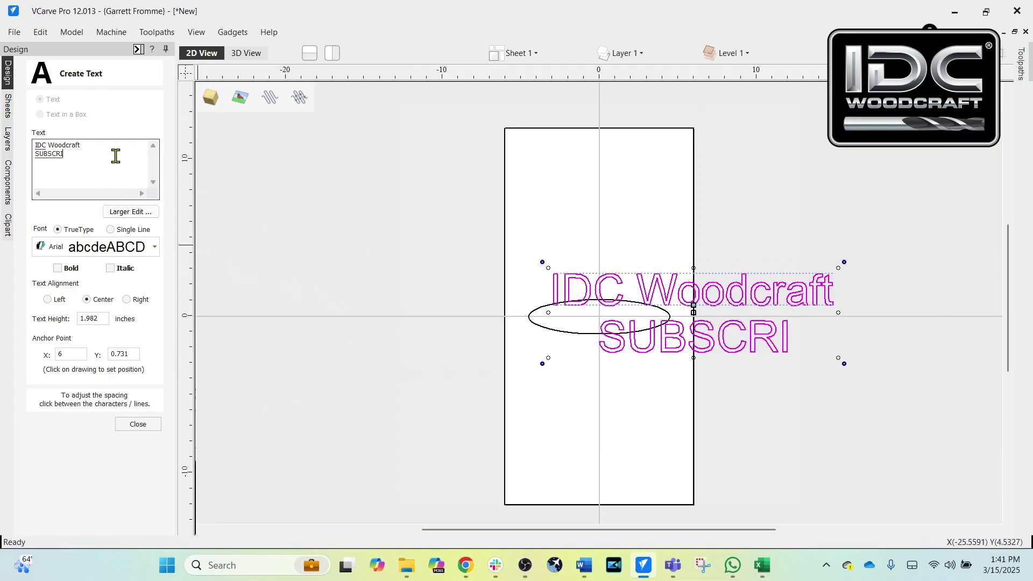
{"action": "type", "text": "BE"}
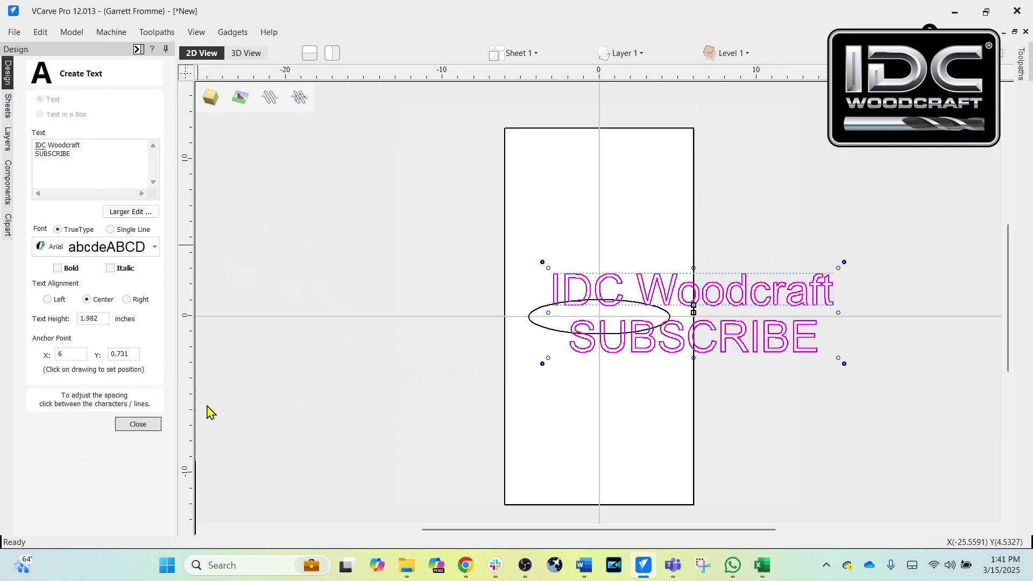
{"action": "key", "text": "Escape"}
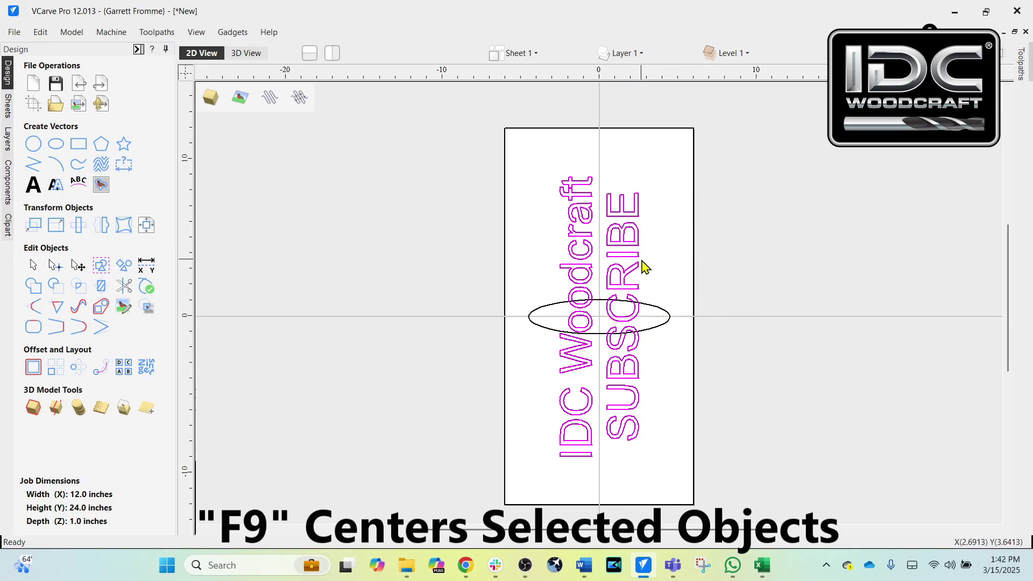
Scroll the view to check the vertical text centred over the ellipse.
{"action": "scroll", "coordinate": [661, 354], "scroll_direction": "up", "scroll_amount": 2}
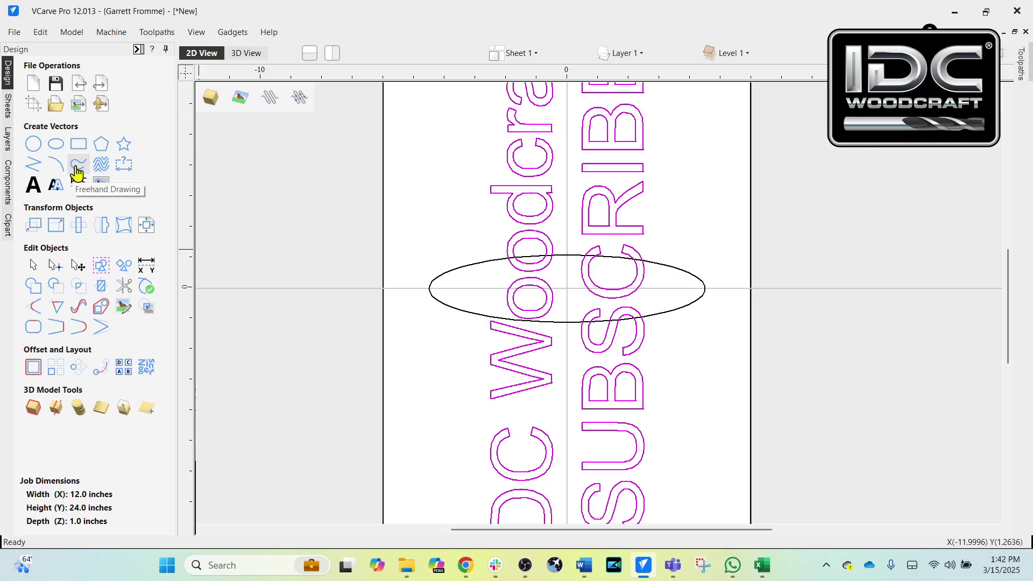
Draw a freehand wavy stroke running down beside the SUBSCRIBE text.
{"action": "left_click", "coordinate": [77, 173]}
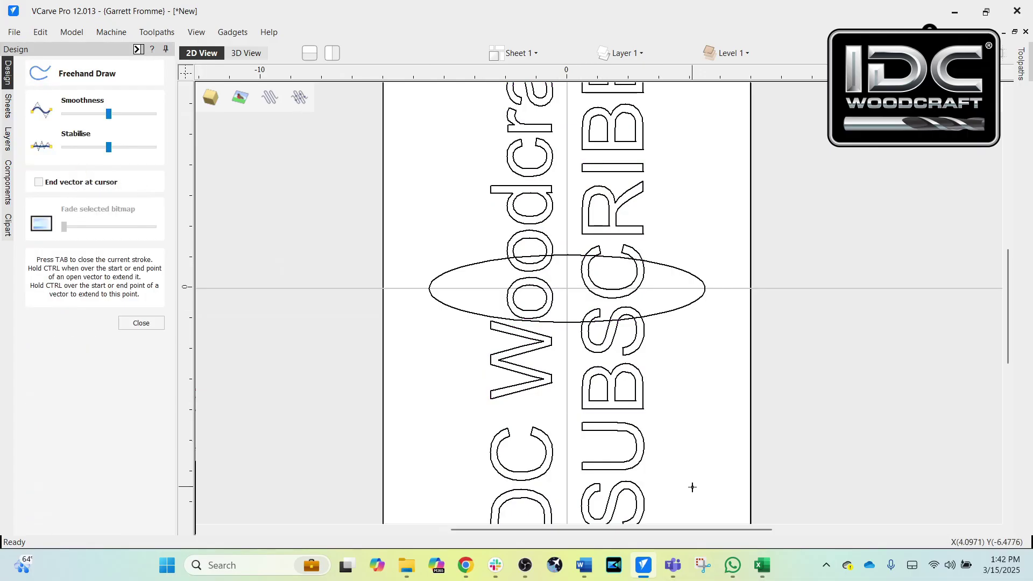
{"action": "mouse_move", "coordinate": [686, 488]}
{"action": "left_mouse_down"}
{"action": "mouse_move", "coordinate": [667, 382]}
{"action": "mouse_move", "coordinate": [705, 264]}
{"action": "mouse_move", "coordinate": [692, 156]}
{"action": "mouse_move", "coordinate": [677, 141]}
{"action": "left_mouse_up"}
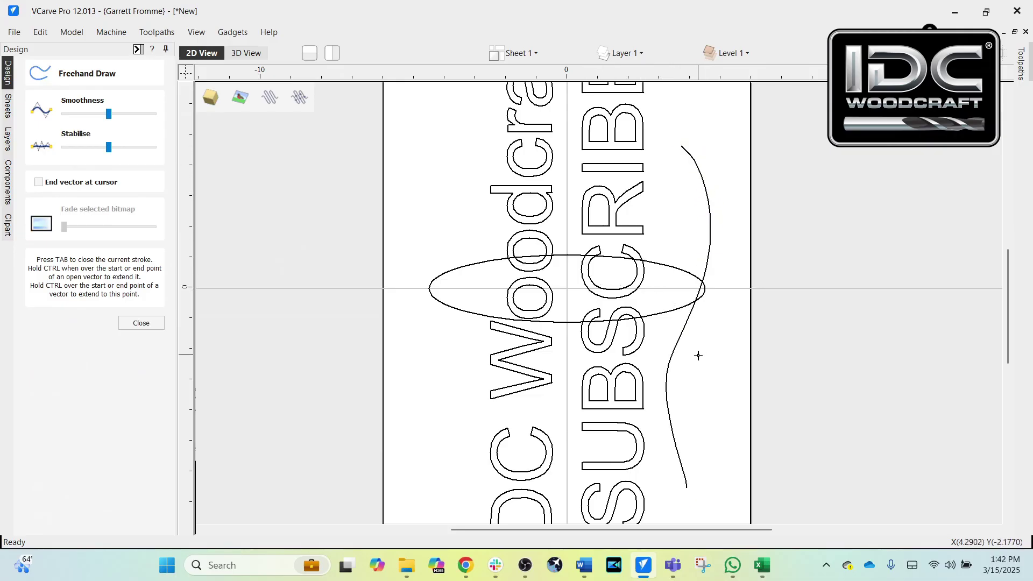
{"action": "scroll", "coordinate": [672, 416], "scroll_direction": "down", "scroll_amount": 2}
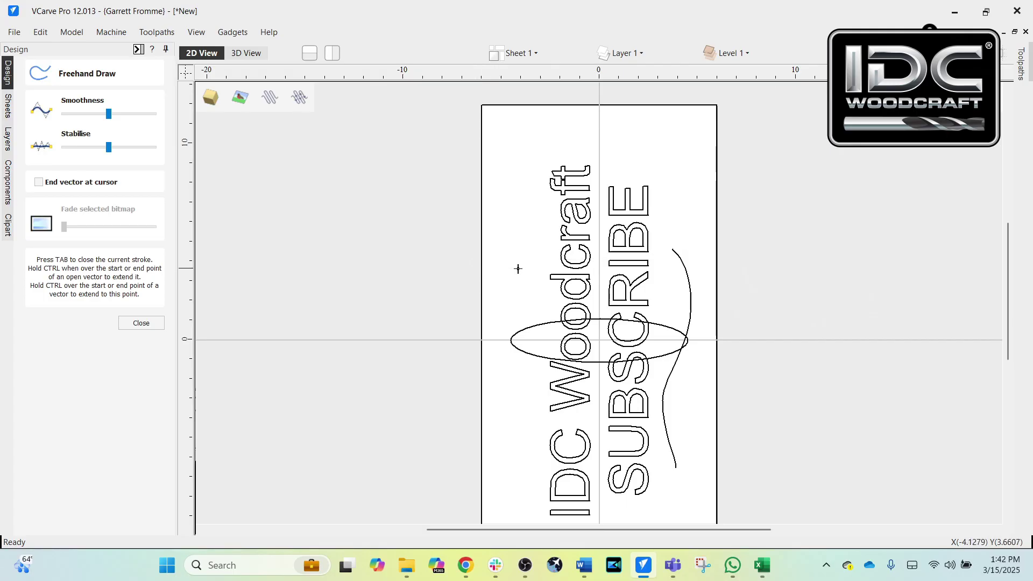
{"action": "left_click", "coordinate": [140, 323]}
Select the text and wavy curve together and rotate them by -90°.
{"action": "mouse_move", "coordinate": [718, 231]}
{"action": "left_mouse_down"}
{"action": "mouse_move", "coordinate": [630, 261]}
{"action": "mouse_move", "coordinate": [496, 278]}
{"action": "left_mouse_up"}
{"action": "left_click", "coordinate": [580, 207]}
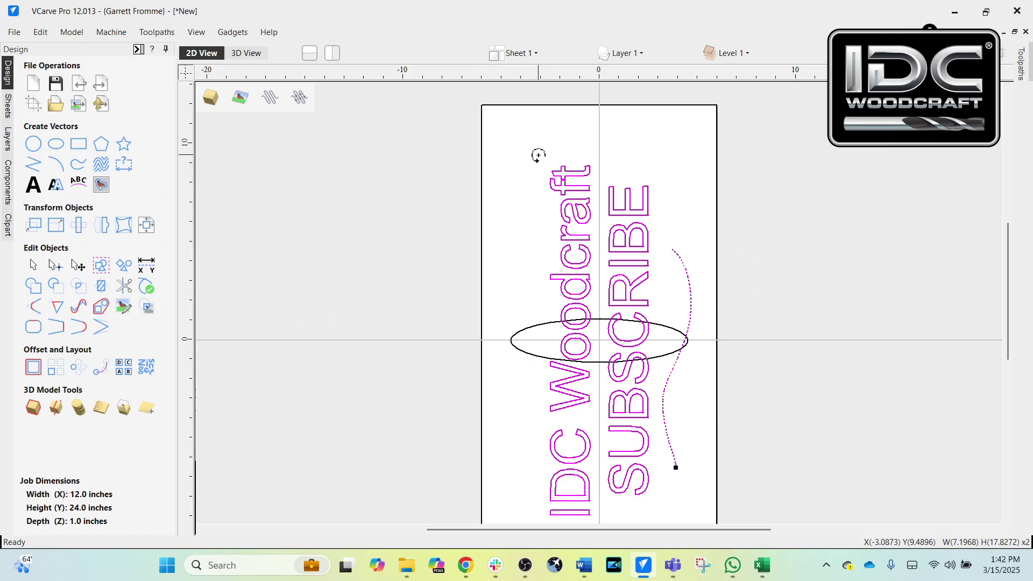
{"action": "left_click_drag", "start_coordinate": [538, 155], "coordinate": [750, 172]}
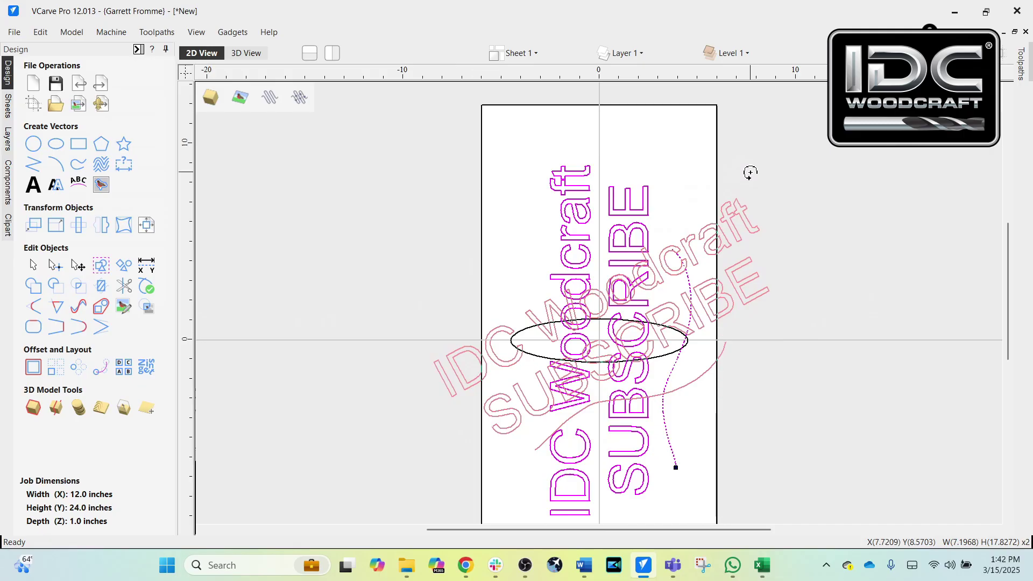
{"action": "type", "text": "-90"}
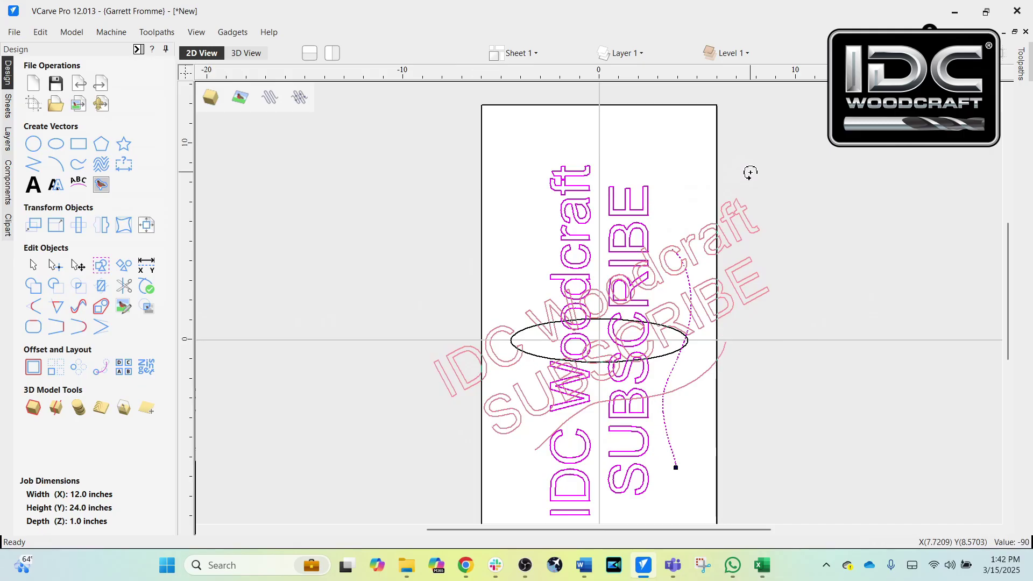
{"action": "key", "text": "Return"}
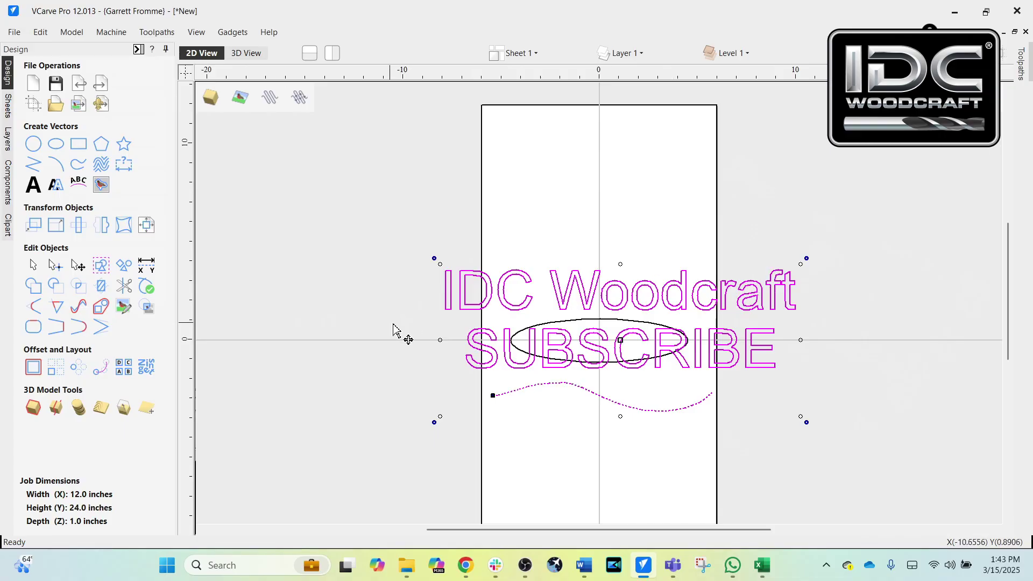
Select the two text lines and drag IDC Woodcraft down toward SUBSCRIBE.
{"action": "left_click", "coordinate": [889, 338]}
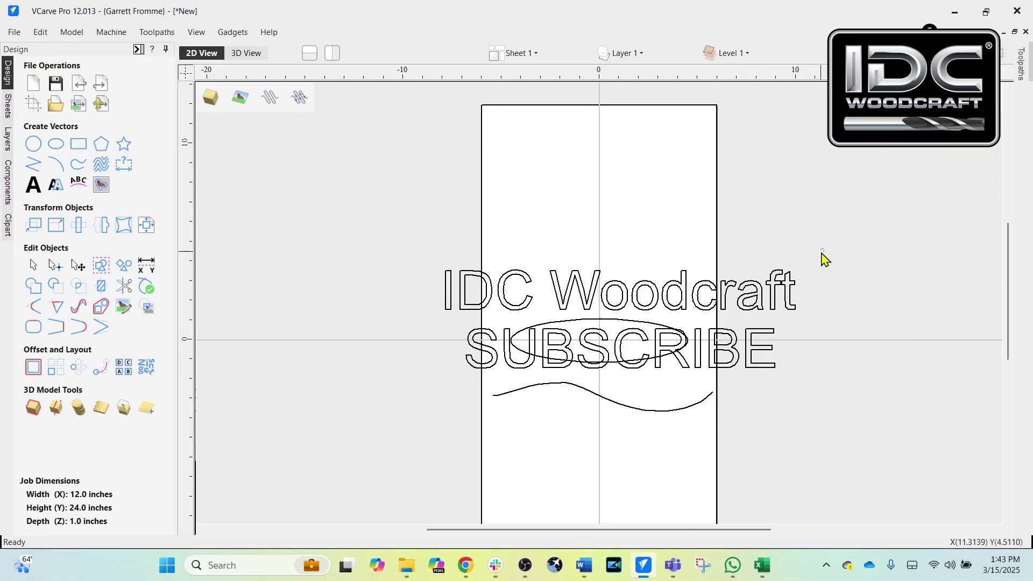
{"action": "left_click_drag", "start_coordinate": [824, 250], "coordinate": [743, 373]}
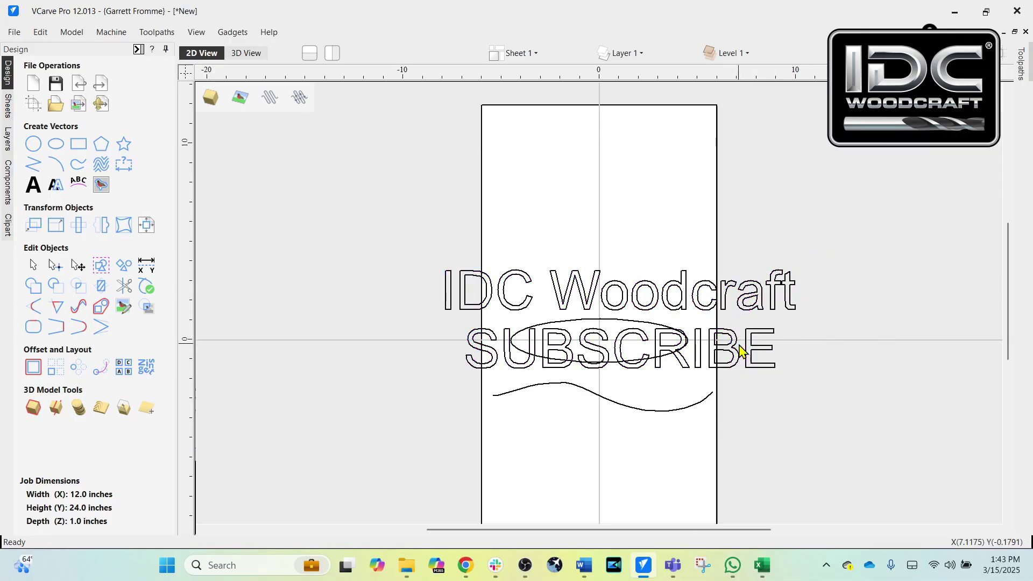
{"action": "left_click_drag", "start_coordinate": [817, 245], "coordinate": [754, 334]}
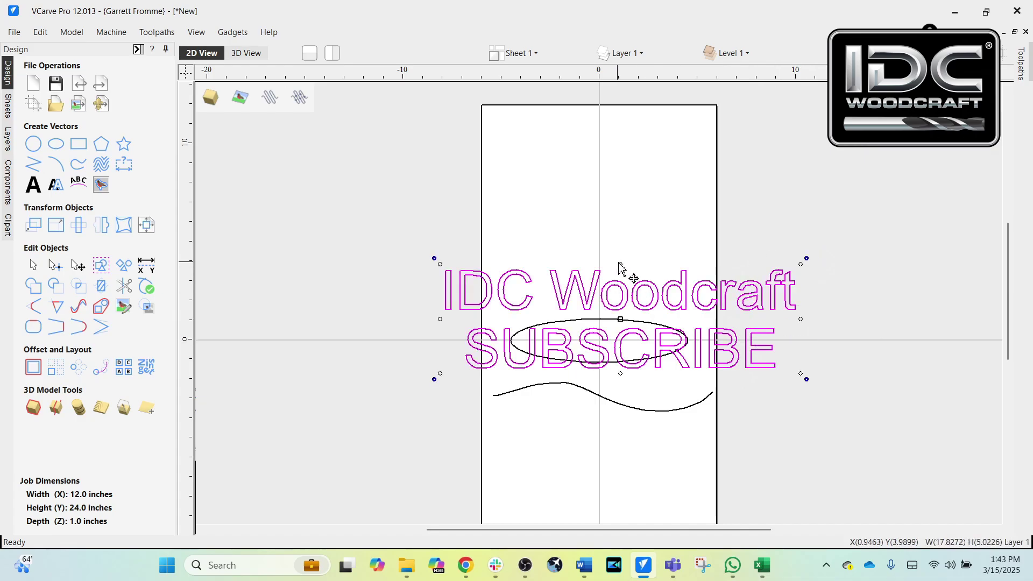
{"action": "left_click_drag", "start_coordinate": [621, 263], "coordinate": [636, 316]}
Select the ellipse and set its width to 20 inches in Set Size.
{"action": "left_click", "coordinate": [670, 328]}
{"action": "left_click", "coordinate": [672, 334]}
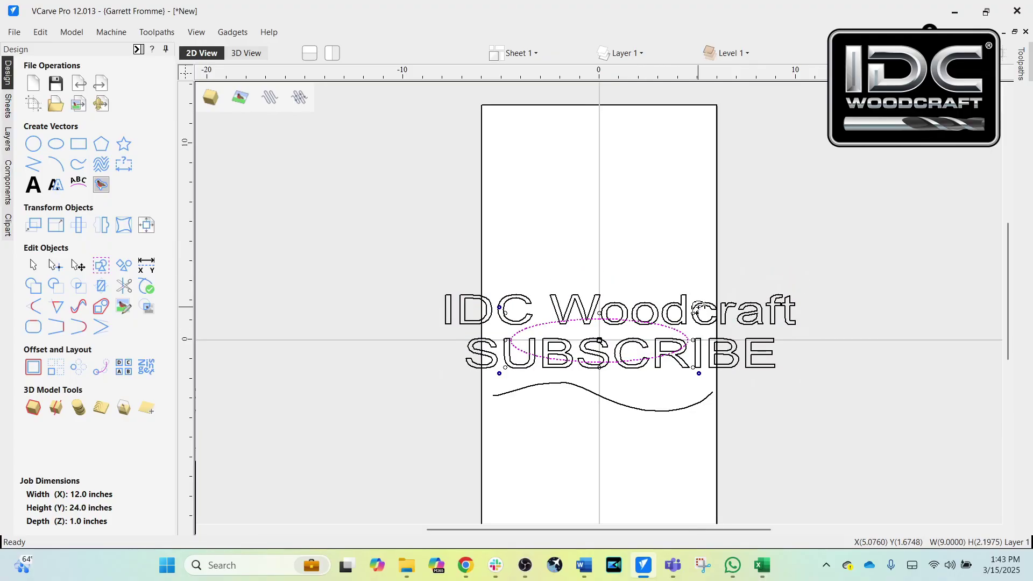
{"action": "scroll", "coordinate": [697, 312], "scroll_direction": "up", "scroll_amount": 4}
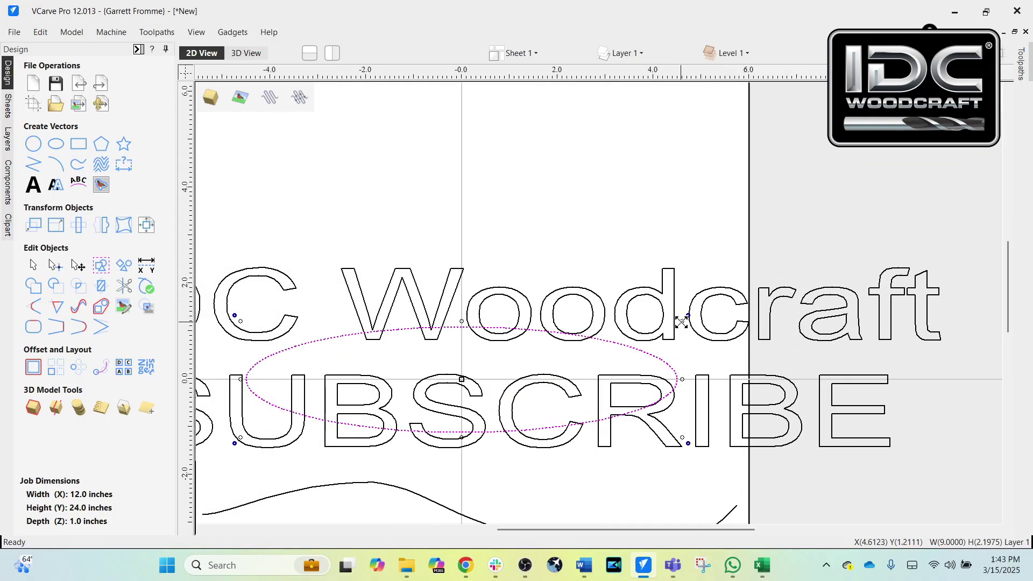
{"action": "scroll", "coordinate": [681, 322], "scroll_direction": "down", "scroll_amount": 2}
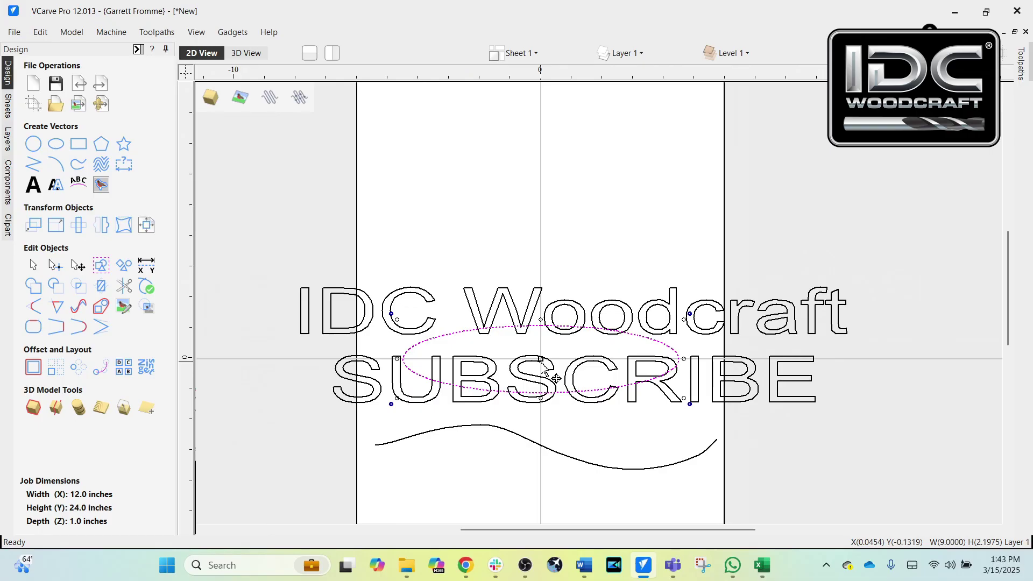
{"action": "scroll", "coordinate": [496, 376], "scroll_direction": "down", "scroll_amount": 1}
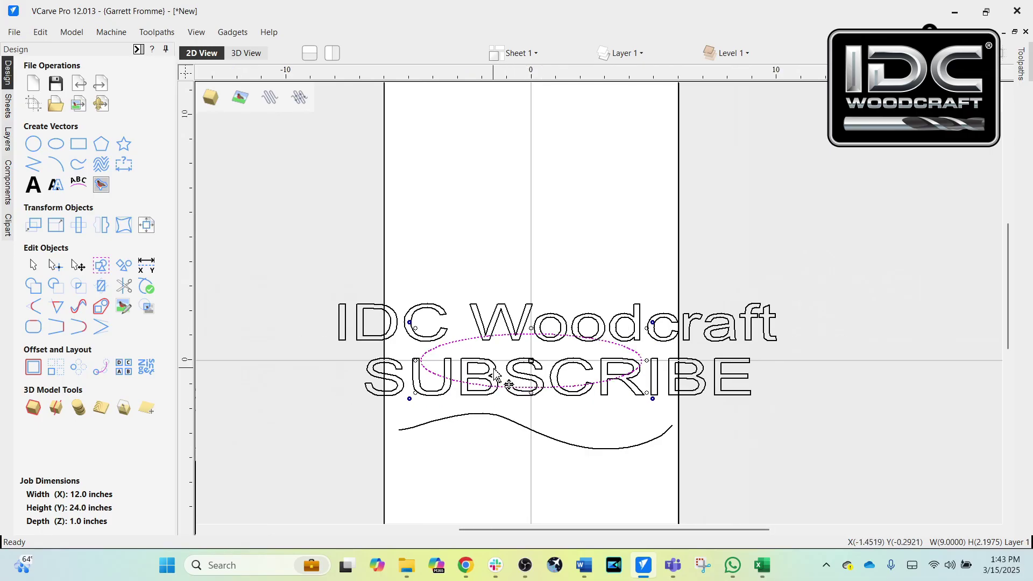
{"action": "key", "text": "t"}
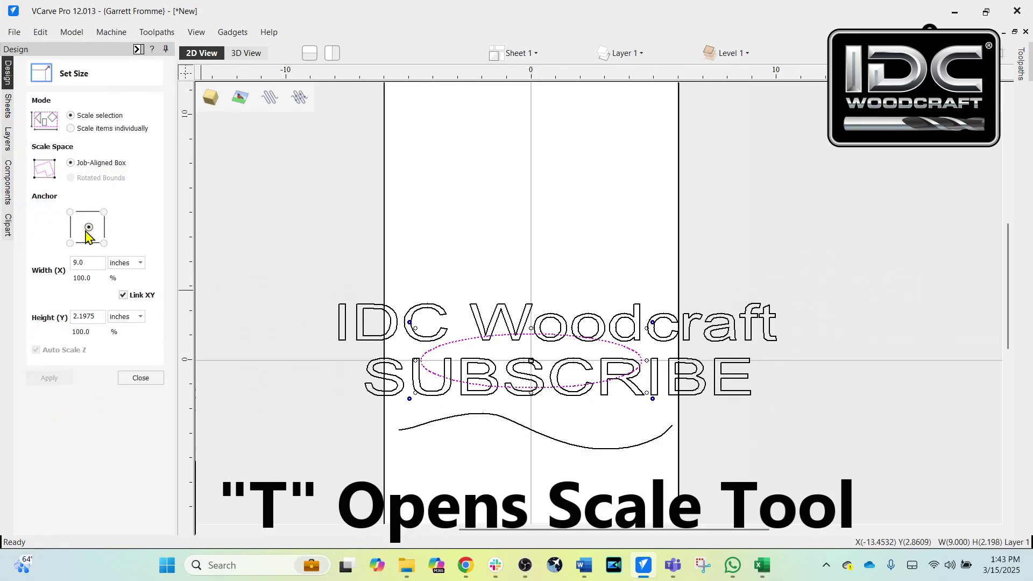
{"action": "left_click", "coordinate": [89, 263]}
{"action": "type", "text": "20"}
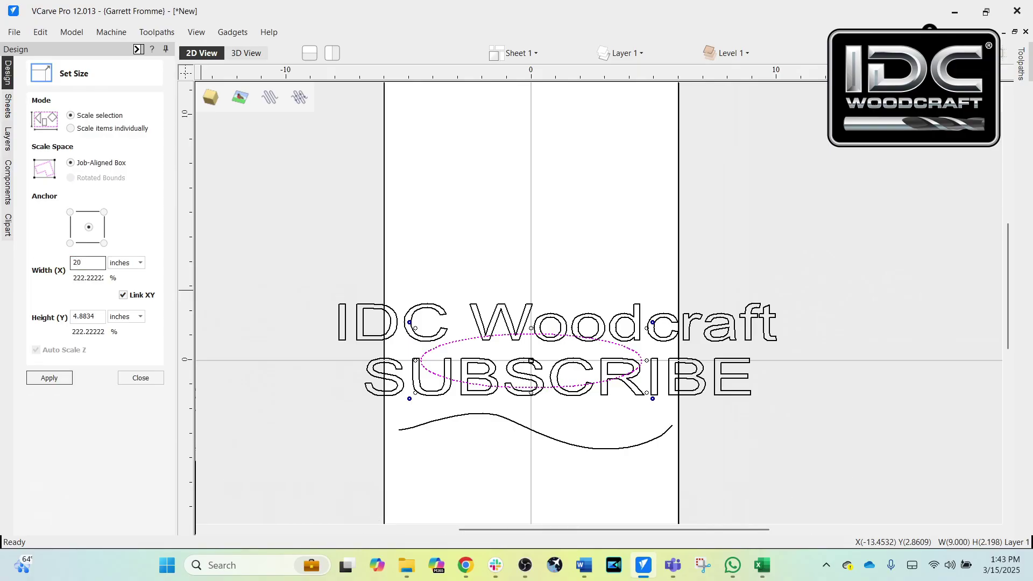
{"action": "key", "text": "Return"}
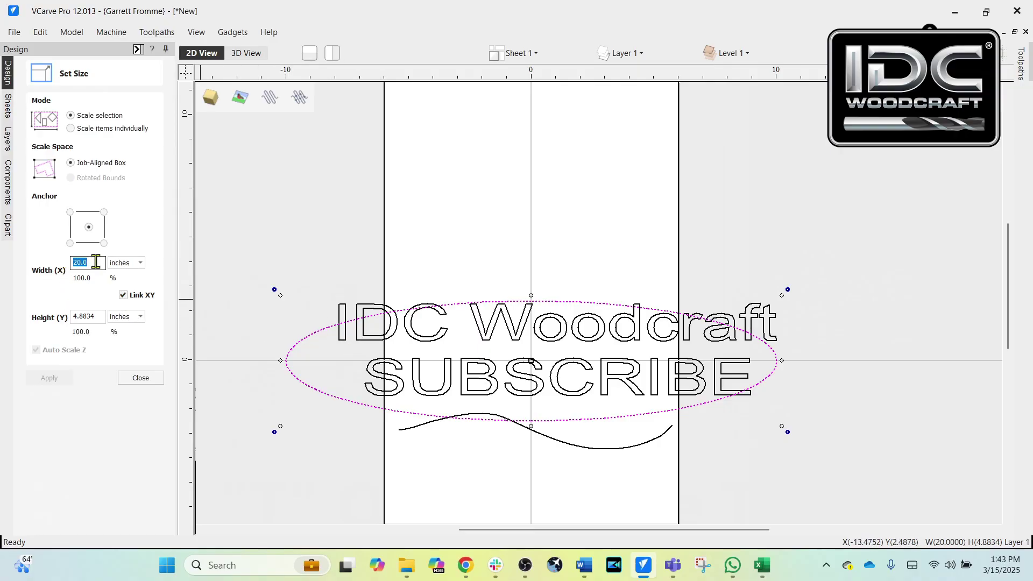
Increase the ellipse width to 22 inches and apply it.
{"action": "type", "text": "22"}
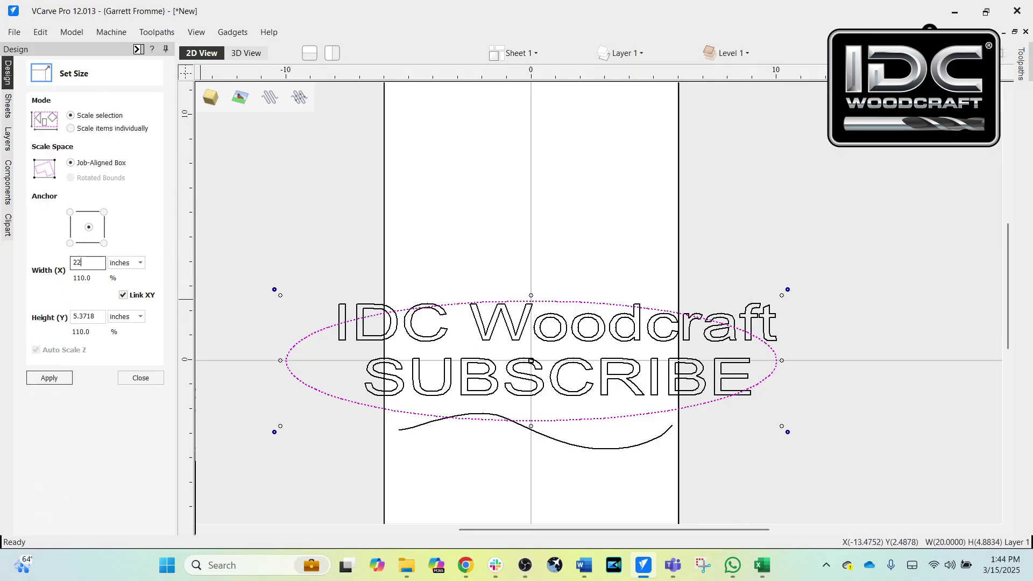
{"action": "left_click", "coordinate": [49, 378]}
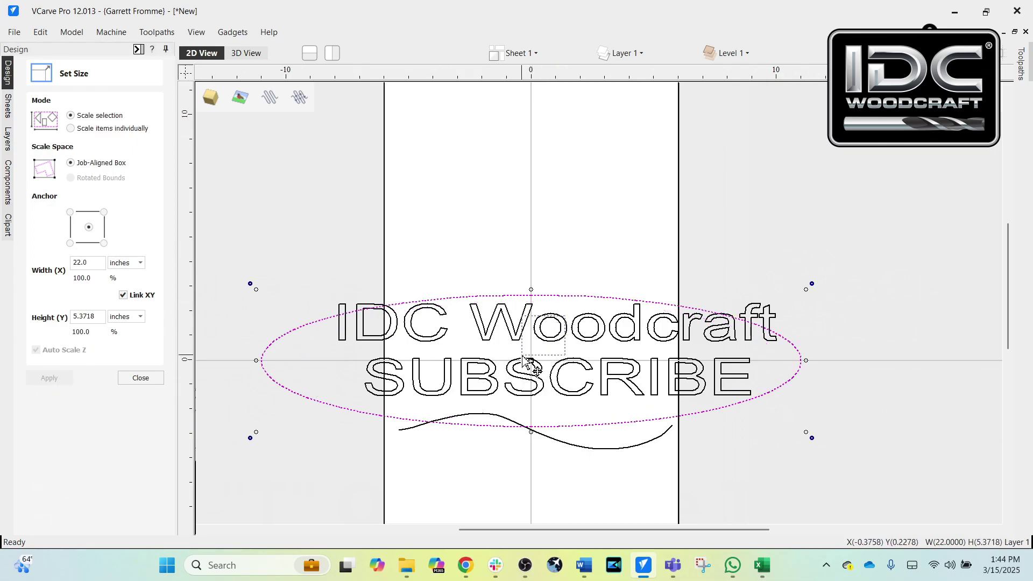
{"action": "left_click", "coordinate": [510, 366]}
Set the text width to 16 inches, apply it, and close Set Size.
{"action": "double_click", "coordinate": [87, 263]}
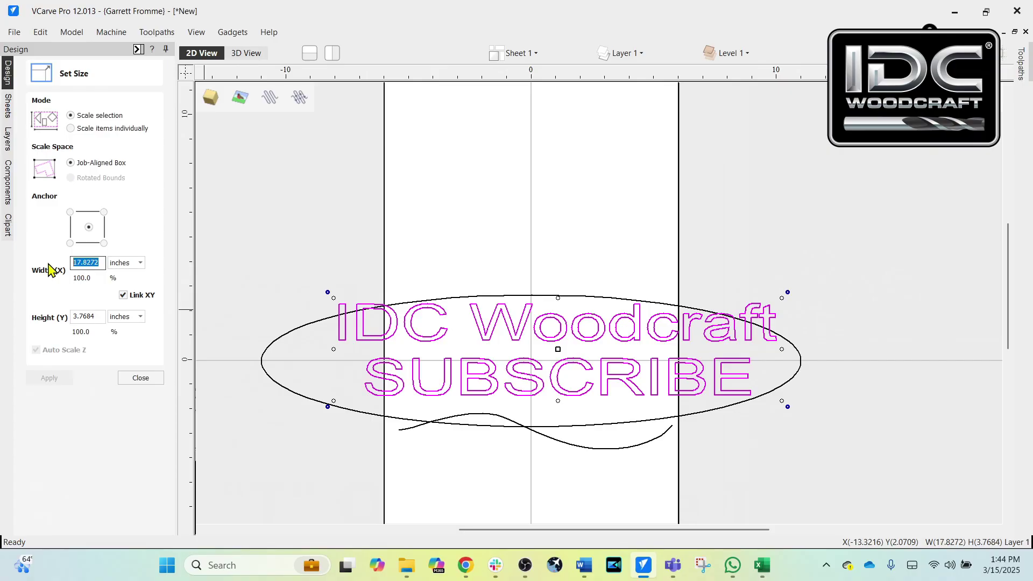
{"action": "type", "text": "16"}
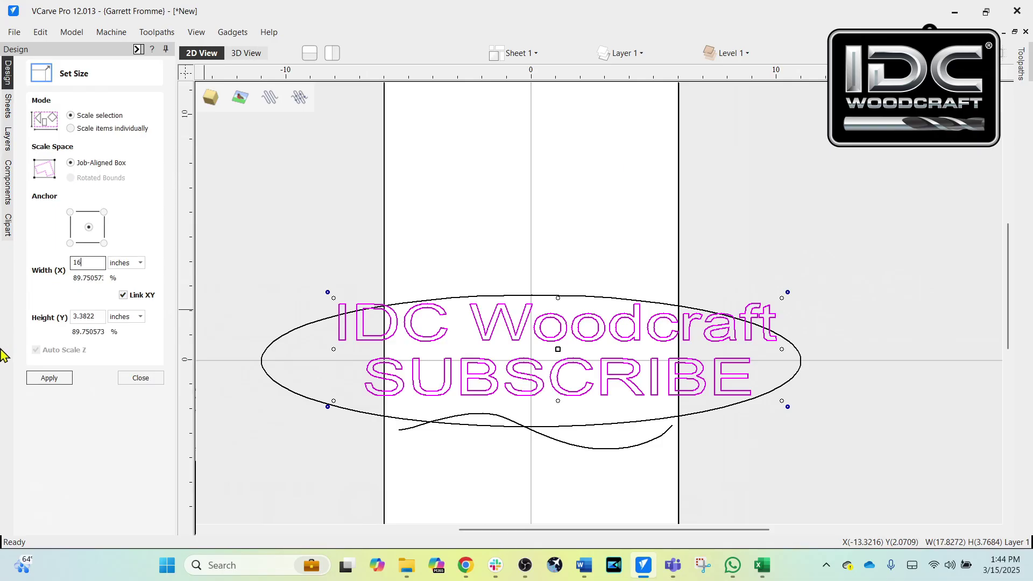
{"action": "left_click", "coordinate": [48, 378]}
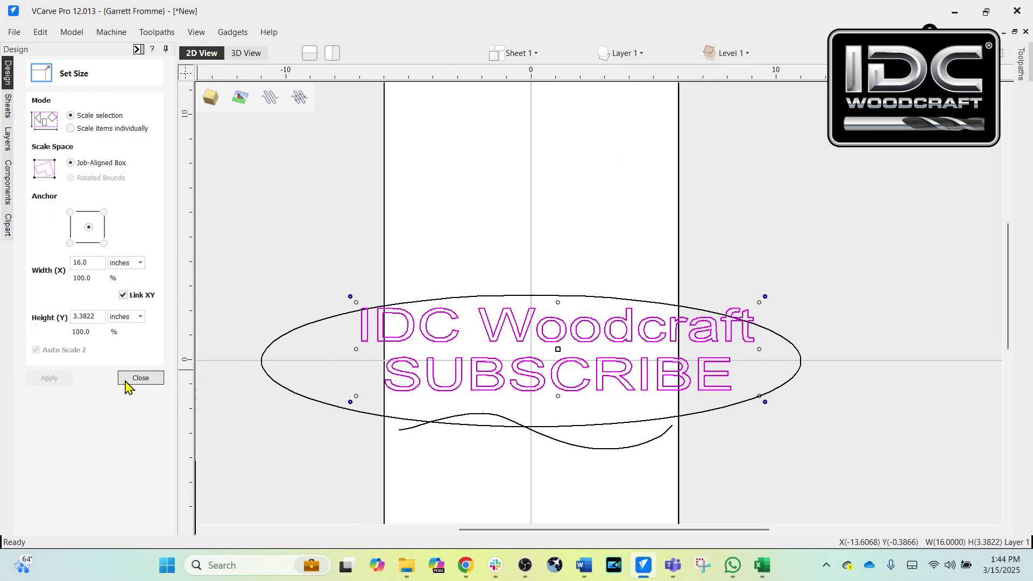
{"action": "left_click", "coordinate": [129, 378]}
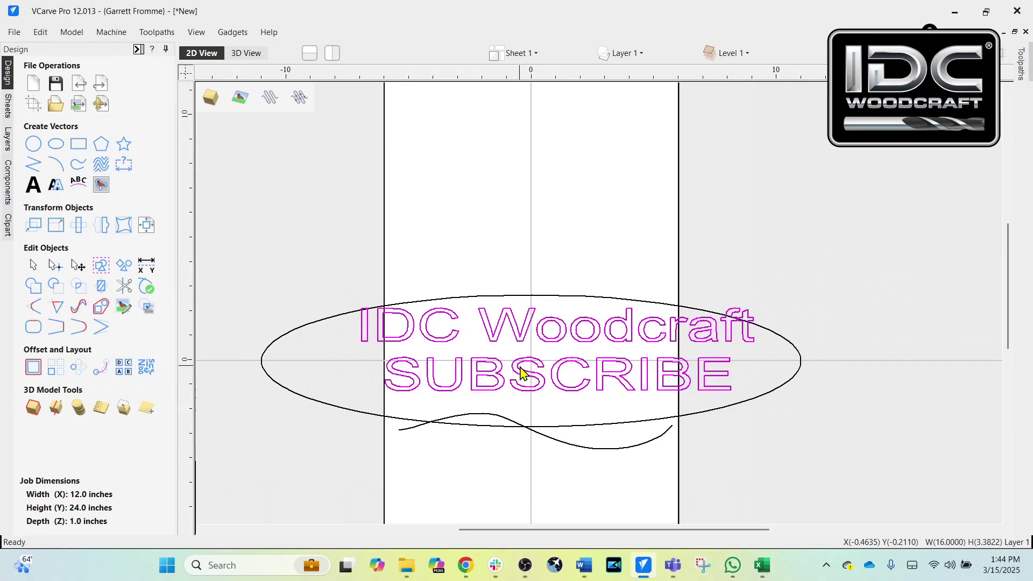
Nudge the text left and down, then squash the wavy curve to a flatter height.
{"action": "key", "text": "Left"}
{"action": "key", "text": "Down"}
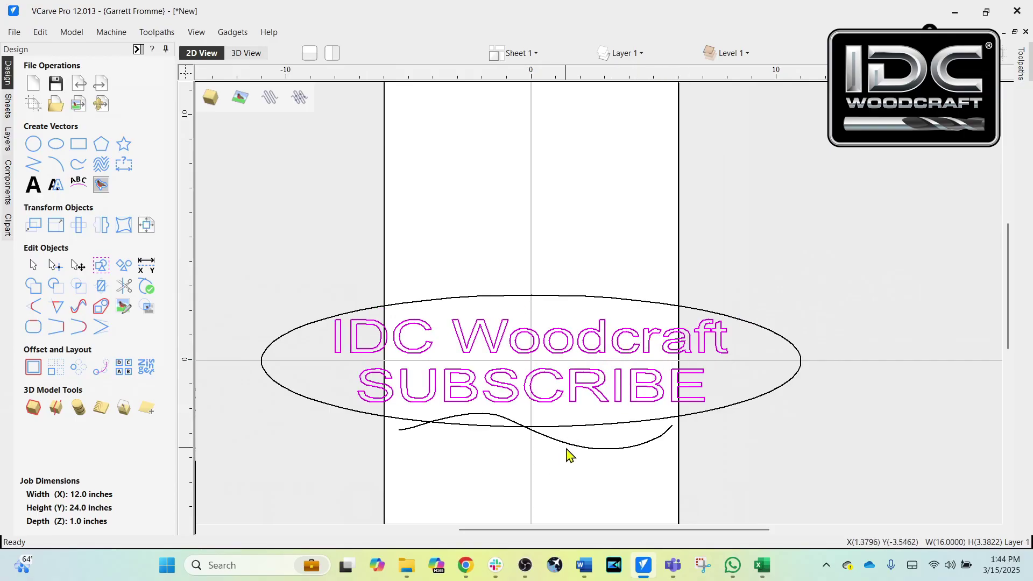
{"action": "scroll", "coordinate": [573, 445], "scroll_direction": "up", "scroll_amount": 2}
{"action": "left_click", "coordinate": [547, 447]}
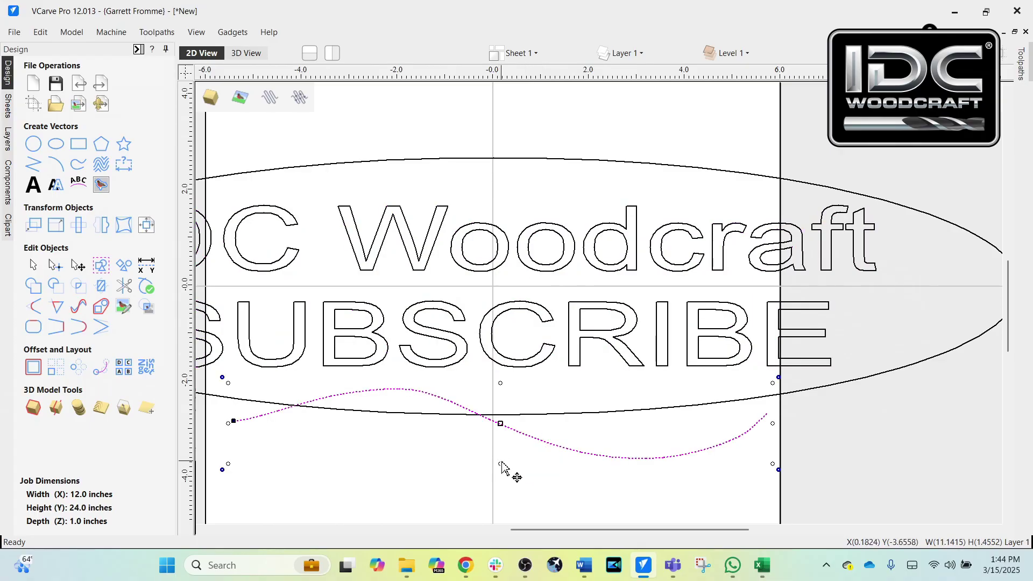
{"action": "left_click_drag", "start_coordinate": [501, 463], "coordinate": [499, 383]}
{"action": "scroll", "coordinate": [495, 419], "scroll_direction": "down", "scroll_amount": 2}
Select the oval, text and underline together and nudge the whole design up.
{"action": "left_click", "coordinate": [486, 419]}
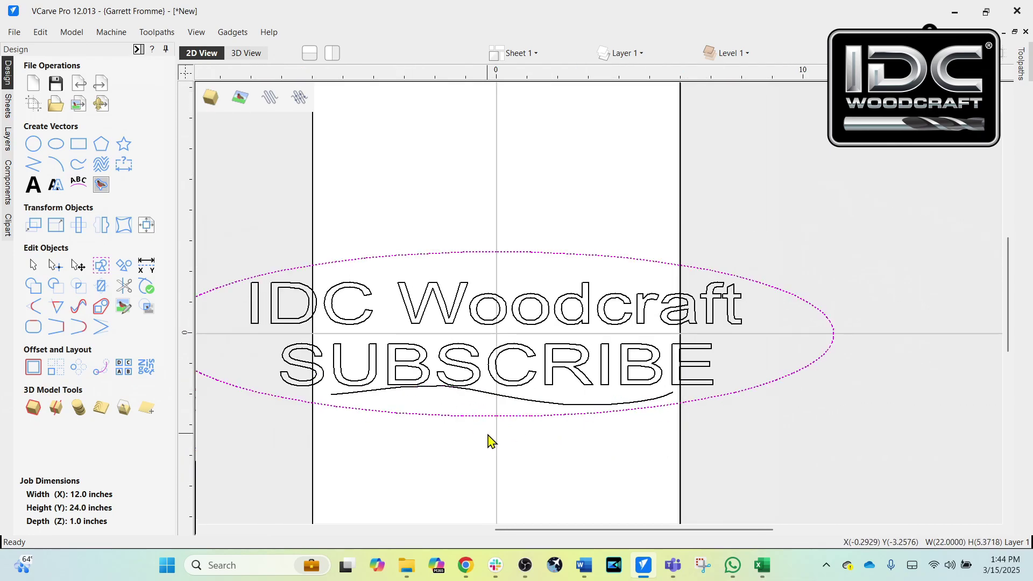
{"action": "left_click_drag", "start_coordinate": [831, 209], "coordinate": [429, 439]}
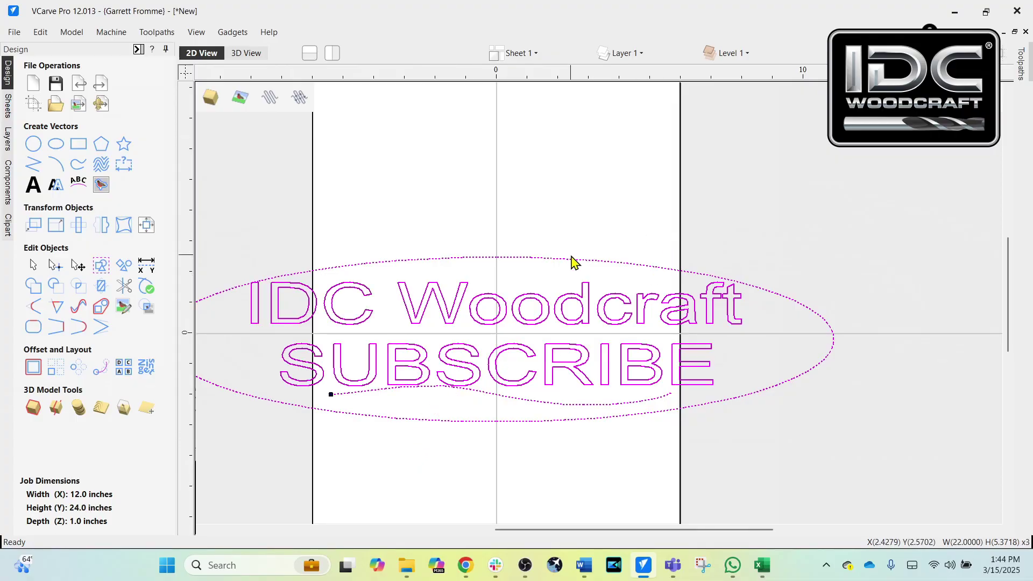
{"action": "key", "text": "Up"}
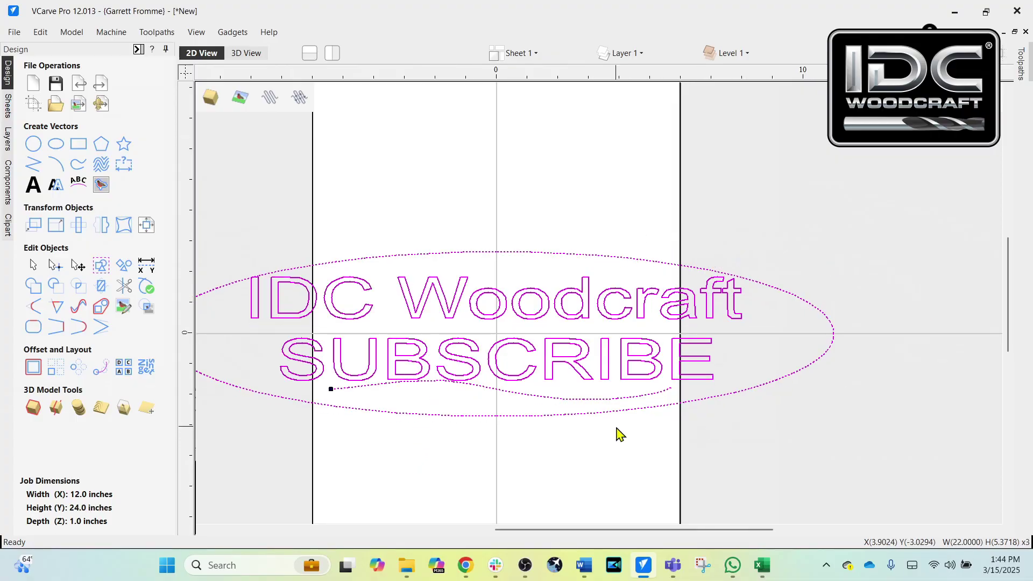
{"action": "left_click", "coordinate": [641, 444]}
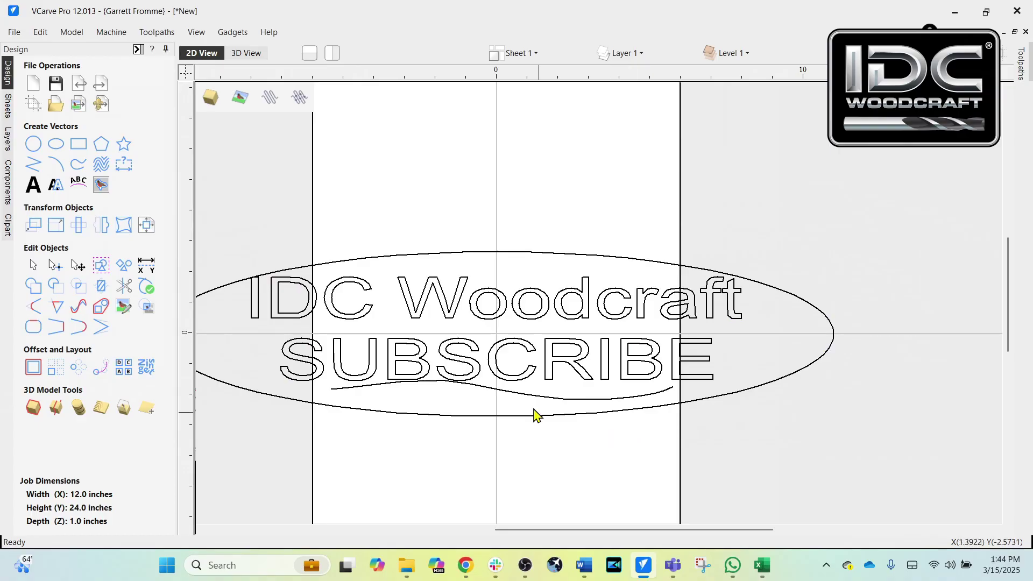
{"action": "left_click", "coordinate": [516, 402]}
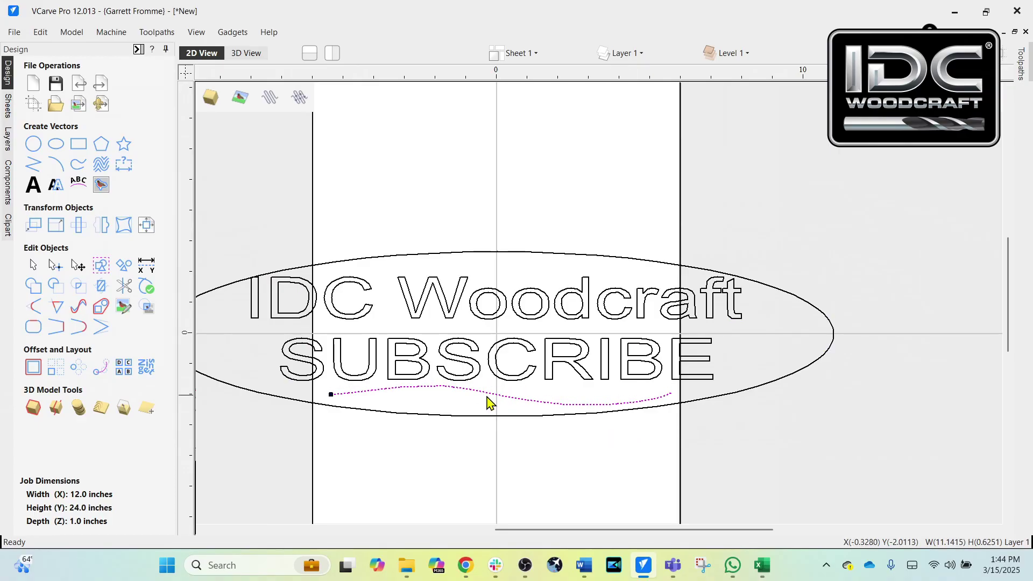
{"action": "scroll", "coordinate": [484, 398], "scroll_direction": "up", "scroll_amount": 2}
{"action": "scroll", "coordinate": [576, 410], "scroll_direction": "down", "scroll_amount": 2}
{"action": "left_click", "coordinate": [689, 452]}
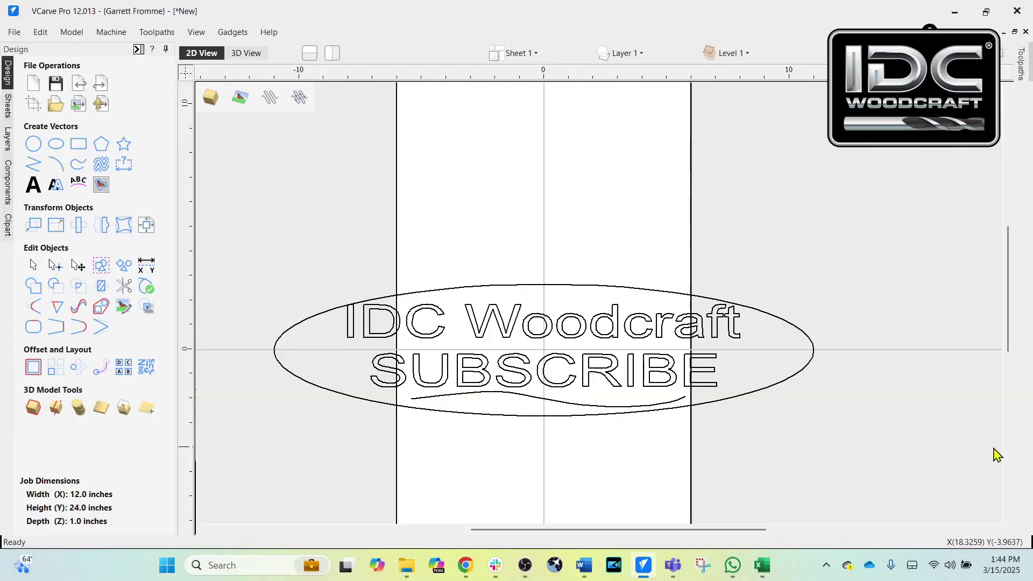
Select every vector of the oval, text and underline design with Ctrl+A.
{"action": "left_click_drag", "start_coordinate": [815, 274], "coordinate": [398, 454]}
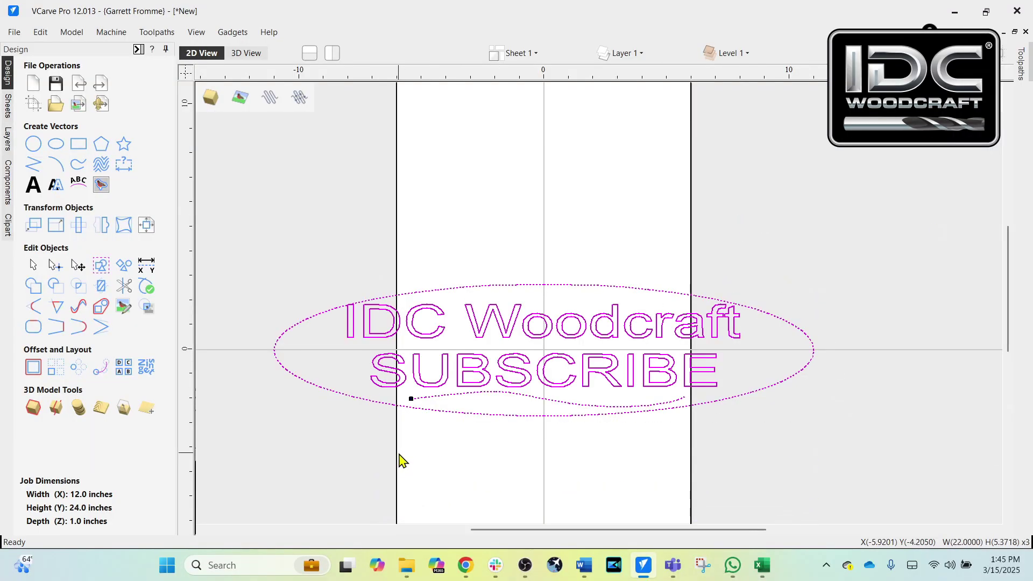
{"action": "left_click", "coordinate": [870, 255]}
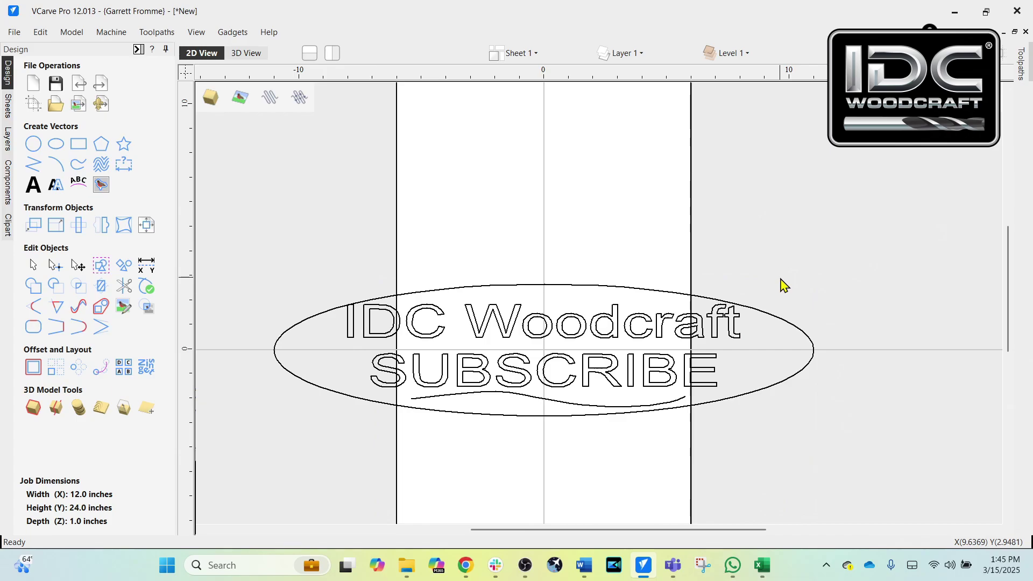
{"action": "key", "text": "ctrl+a"}
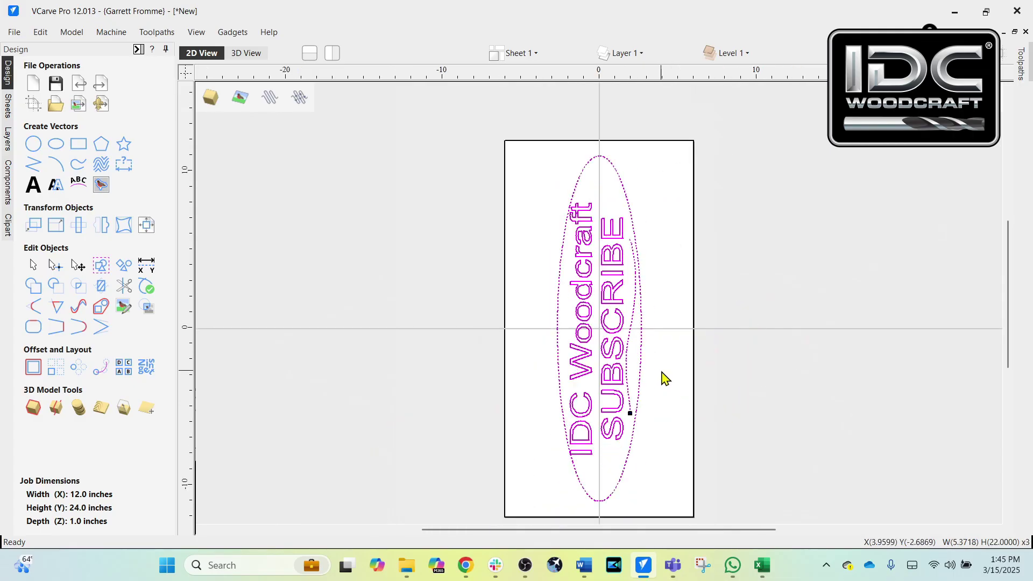
{"action": "left_click", "coordinate": [679, 356]}
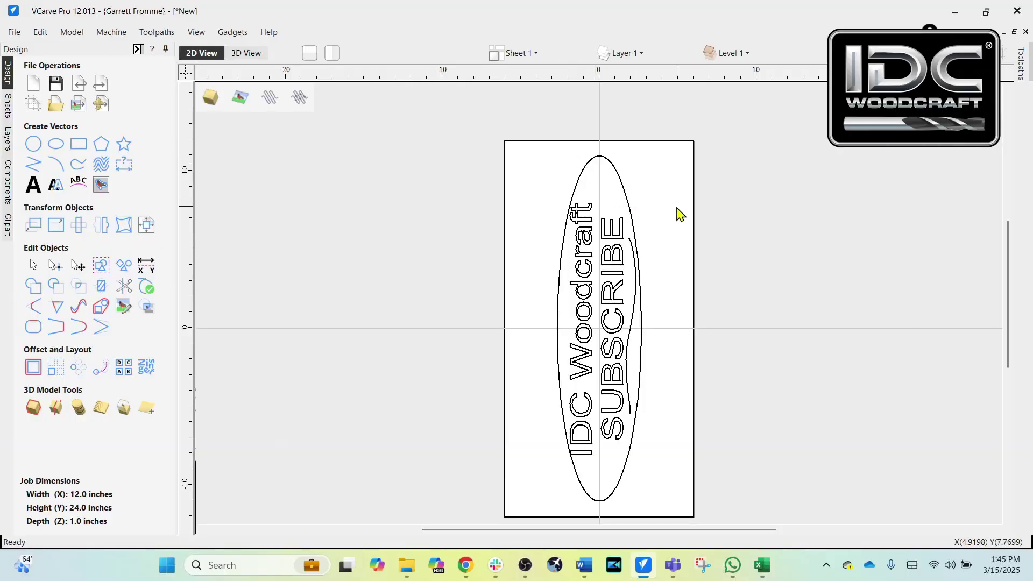
{"action": "left_click_drag", "start_coordinate": [681, 207], "coordinate": [721, 236]}
{"action": "key", "text": "ctrl+z"}
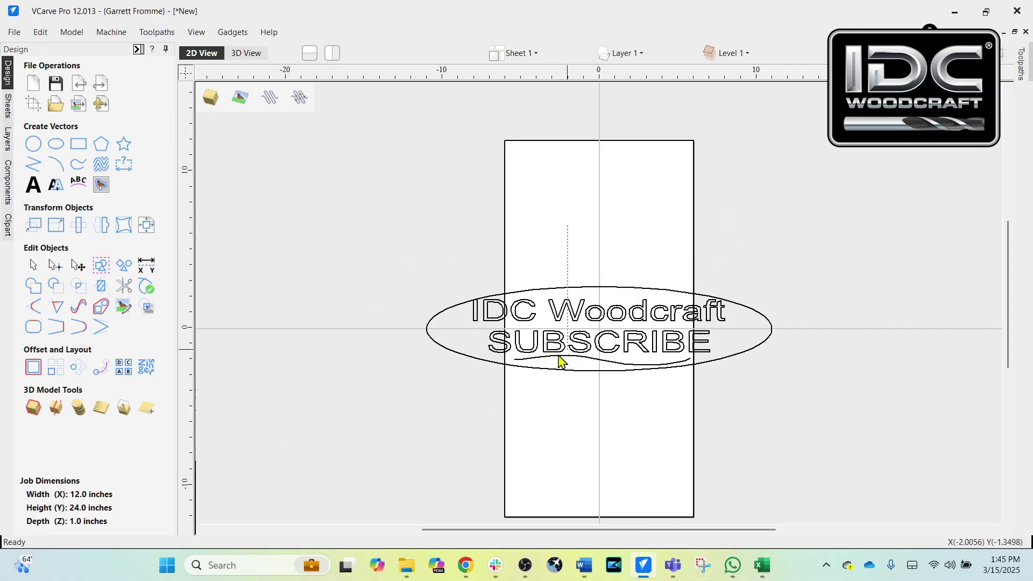
Rotate the whole oval design with its two text lines 90° about its centre so it runs vertically.
{"action": "left_click", "coordinate": [525, 360]}
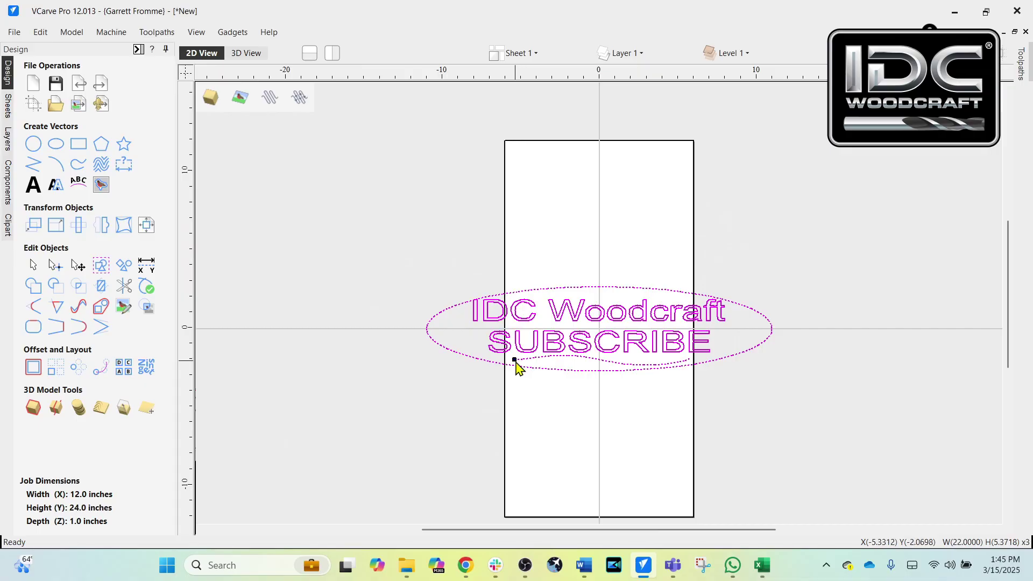
{"action": "key", "text": "r"}
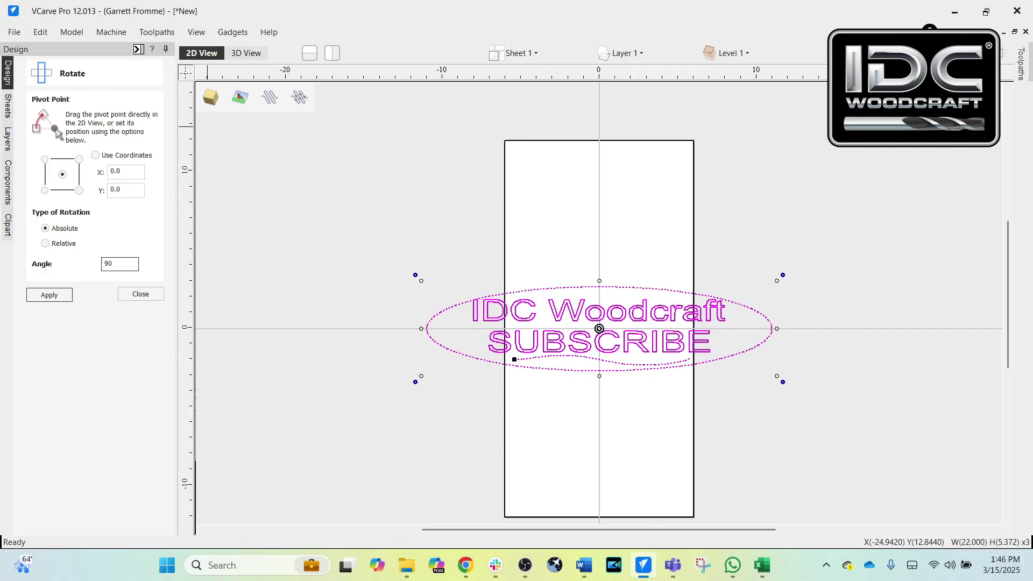
{"action": "left_click", "coordinate": [63, 297]}
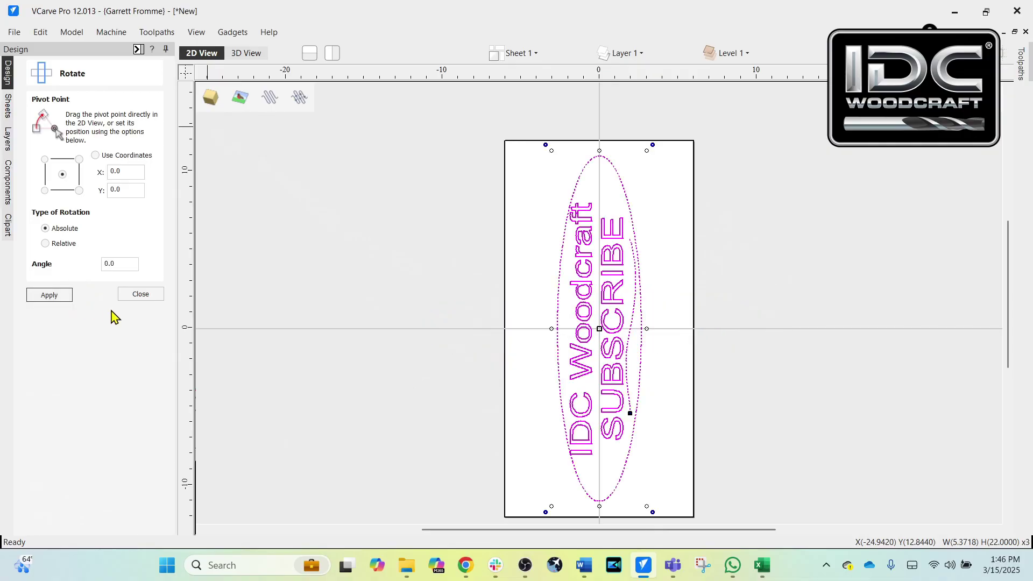